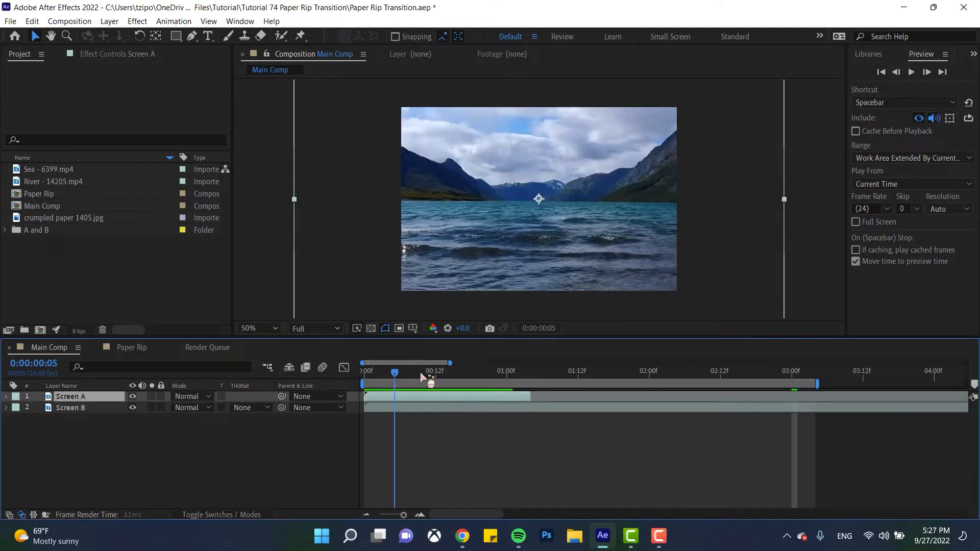
Set the current time to 0:00:00:20 and add crumpled paper 1405.jpg above the Screen A layer in Main Comp
drag(429, 376, 483, 382)
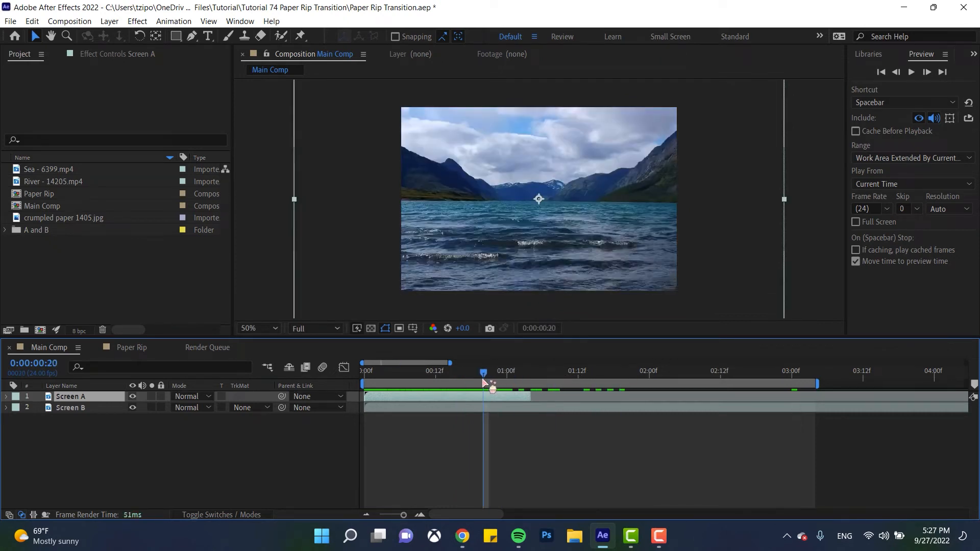
click(329, 448)
click(118, 249)
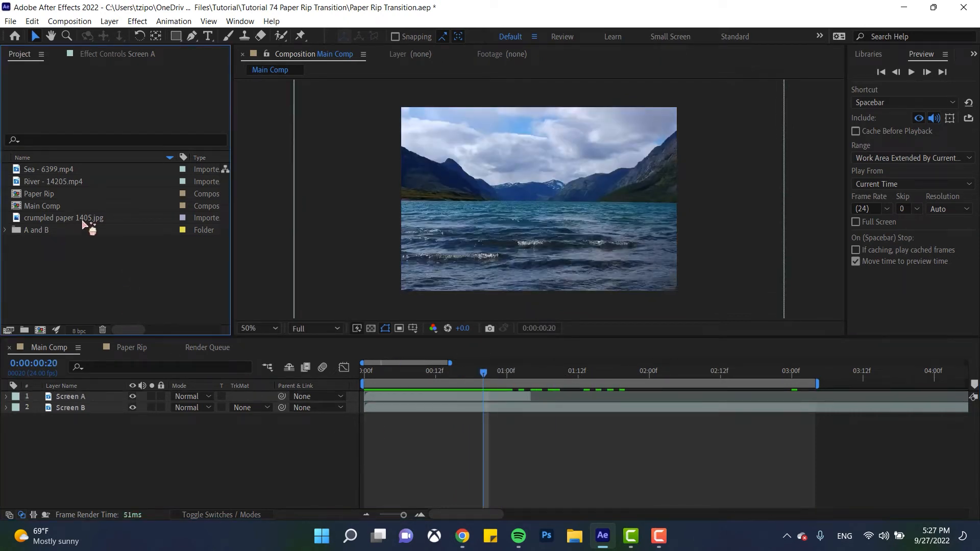
drag(84, 220, 96, 397)
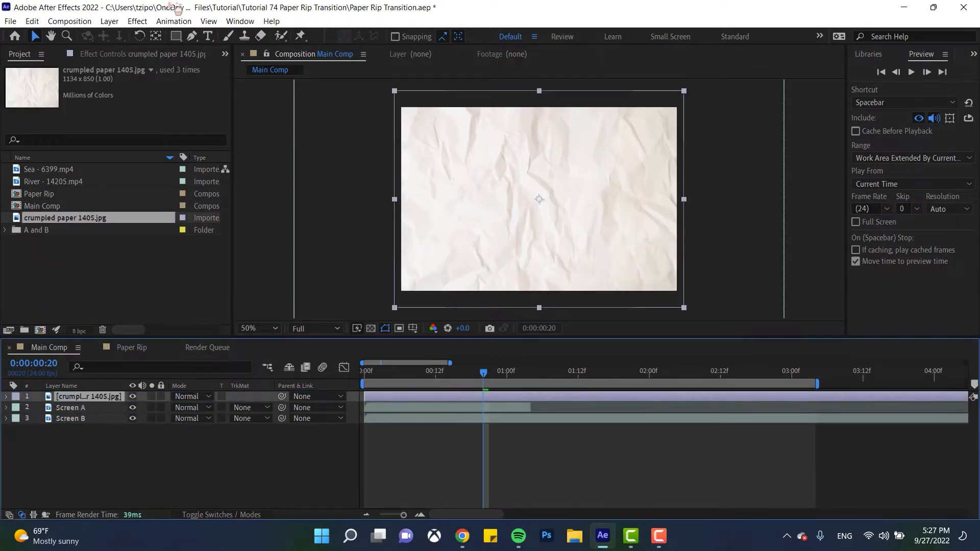
Scale the crumpled paper layer to 98%
click(193, 38)
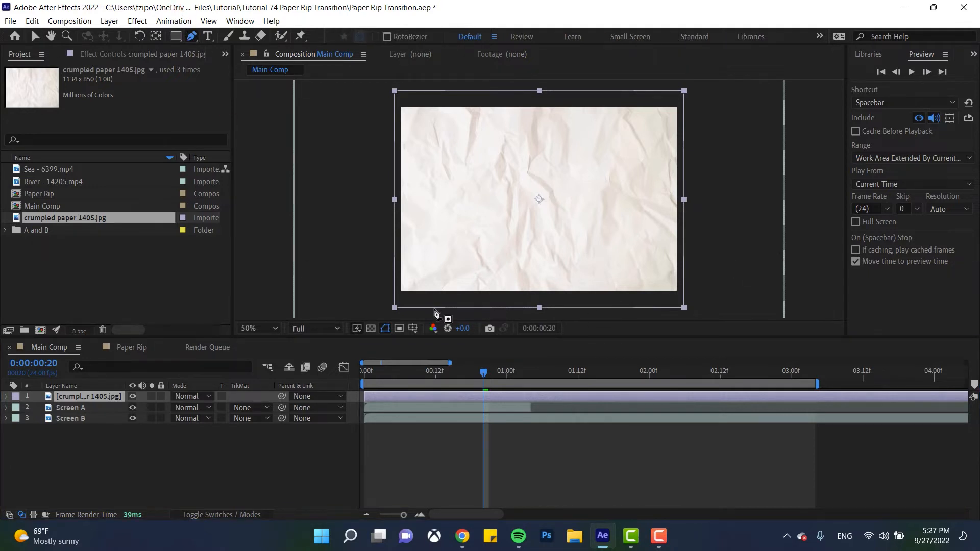
key(s)
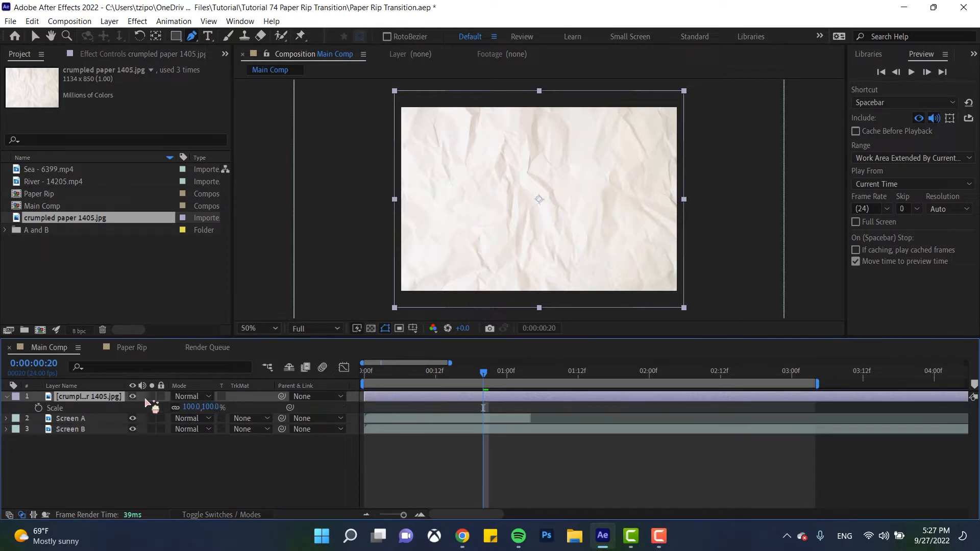
mouse_move(213, 410)
mouse_down()
mouse_move(203, 410)
mouse_move(212, 410)
mouse_up()
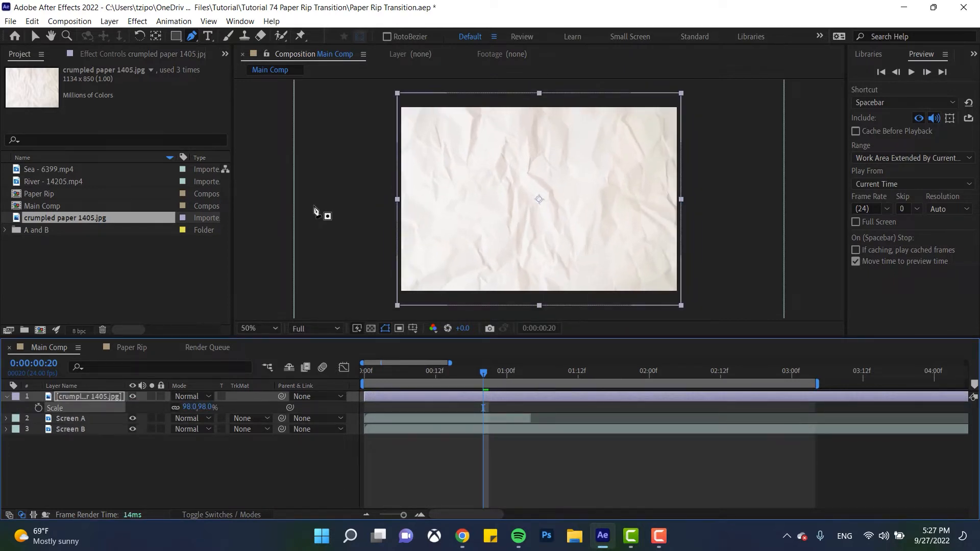
Draw a Pen tool mask around the lower half of the crumpled paper, with a jagged tear line across the middle of the frame
click(192, 37)
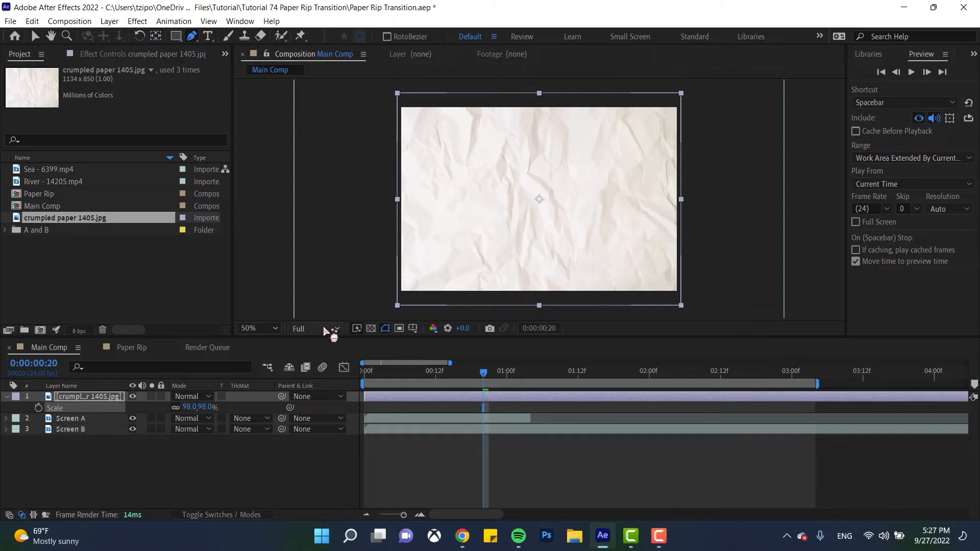
click(363, 314)
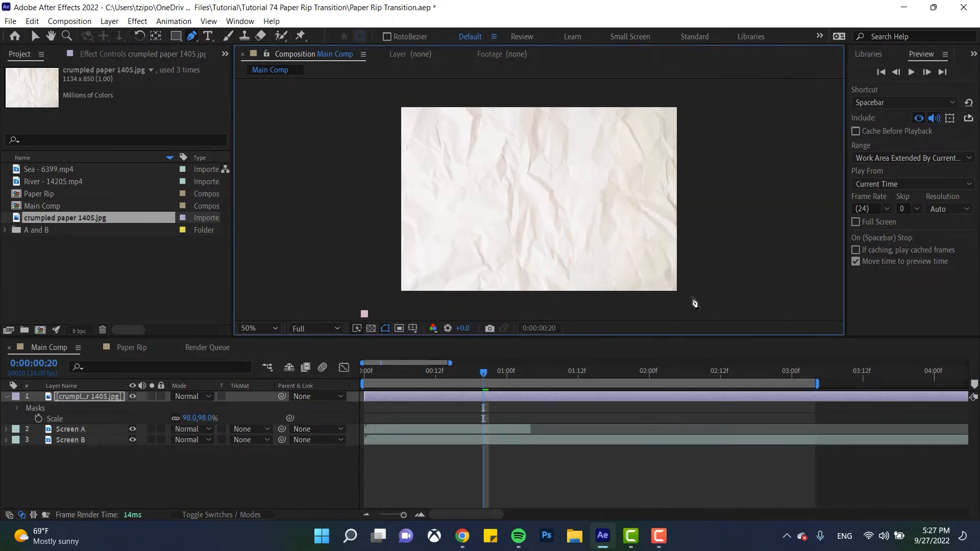
click(726, 314)
click(711, 211)
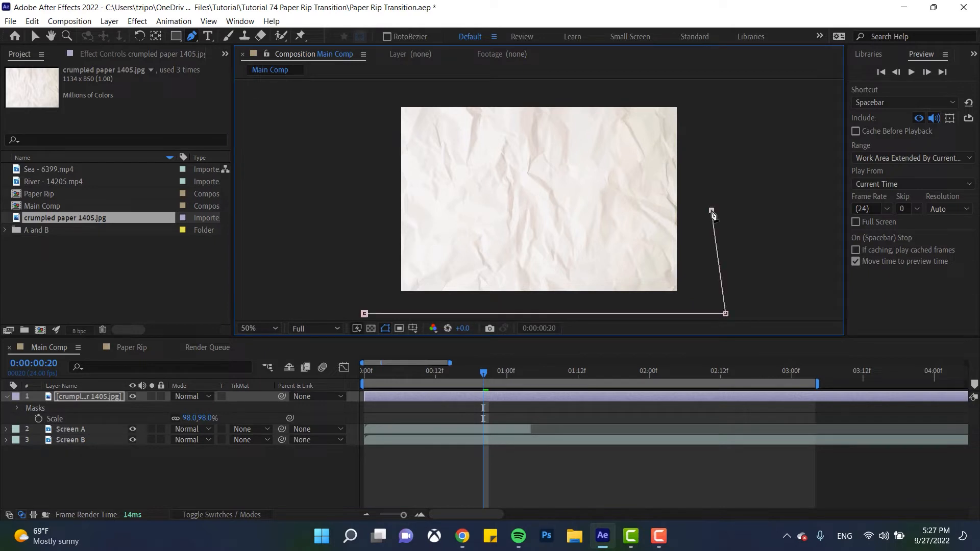
click(649, 194)
click(632, 187)
click(597, 226)
click(591, 218)
click(585, 224)
click(564, 220)
click(547, 207)
click(532, 218)
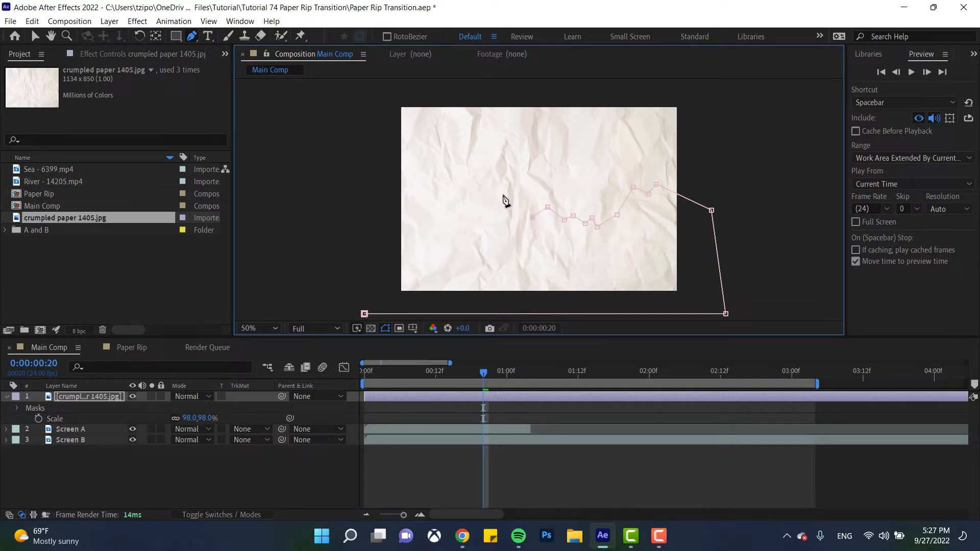
click(504, 195)
click(499, 203)
click(491, 207)
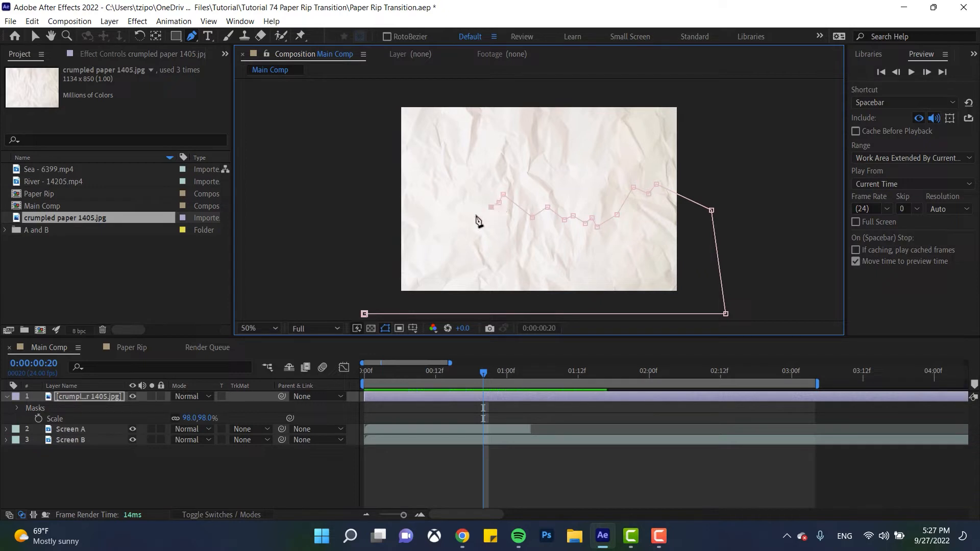
click(476, 215)
drag(477, 215, 457, 186)
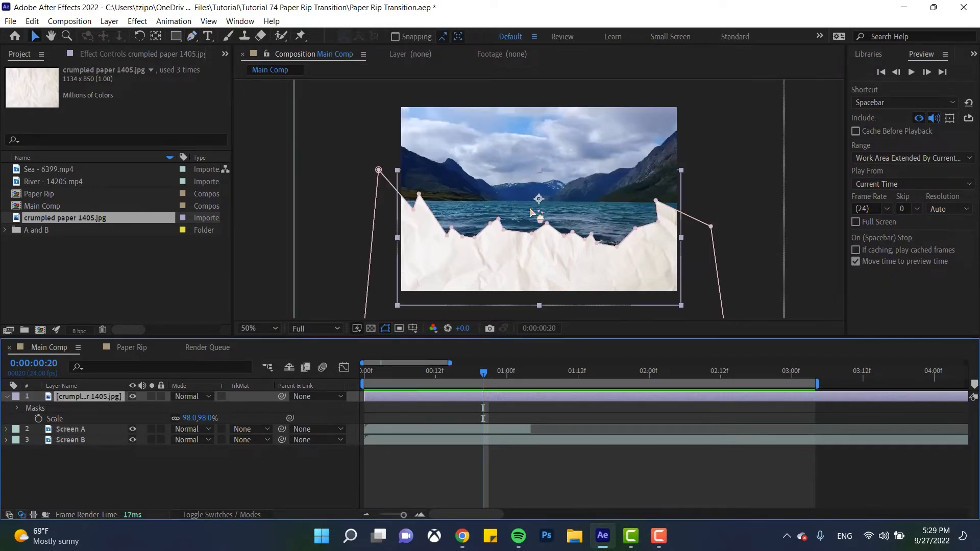
Duplicate the masked crumpled paper layer and invert Mask 1 on the upper copy
click(155, 474)
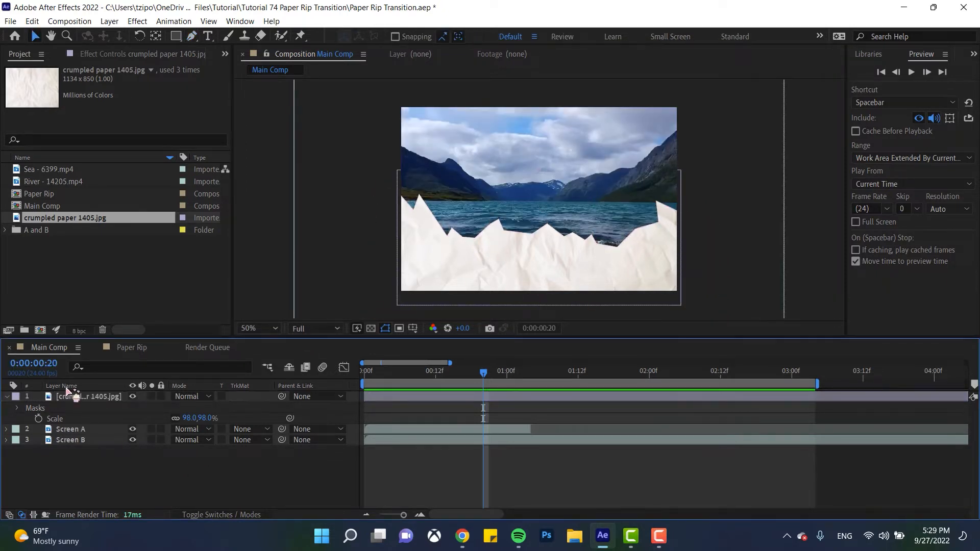
click(90, 396)
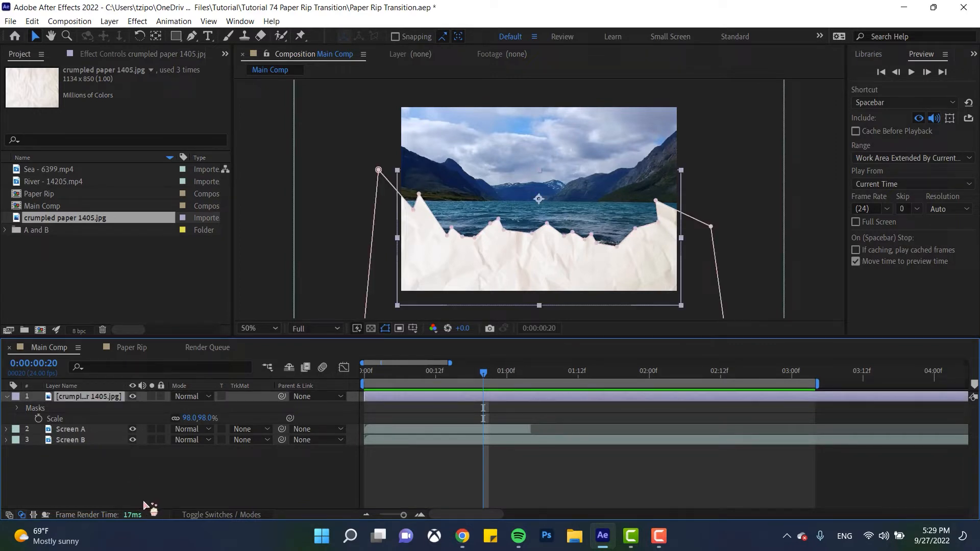
key(ctrl+d)
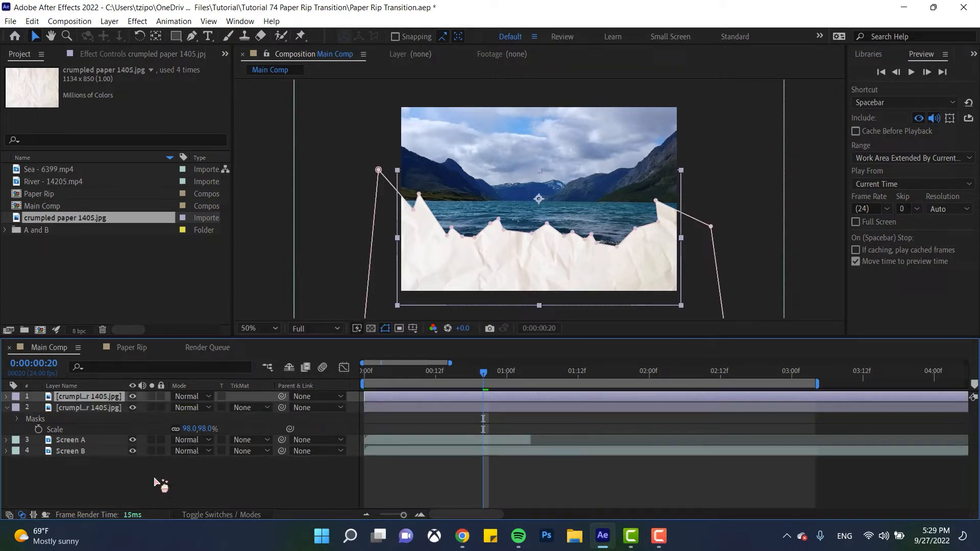
key(m)
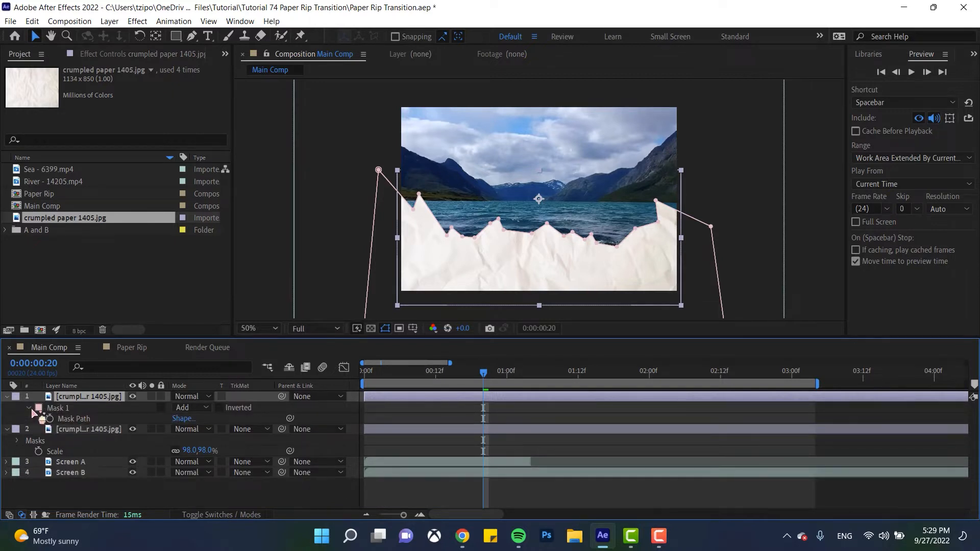
key(F2)
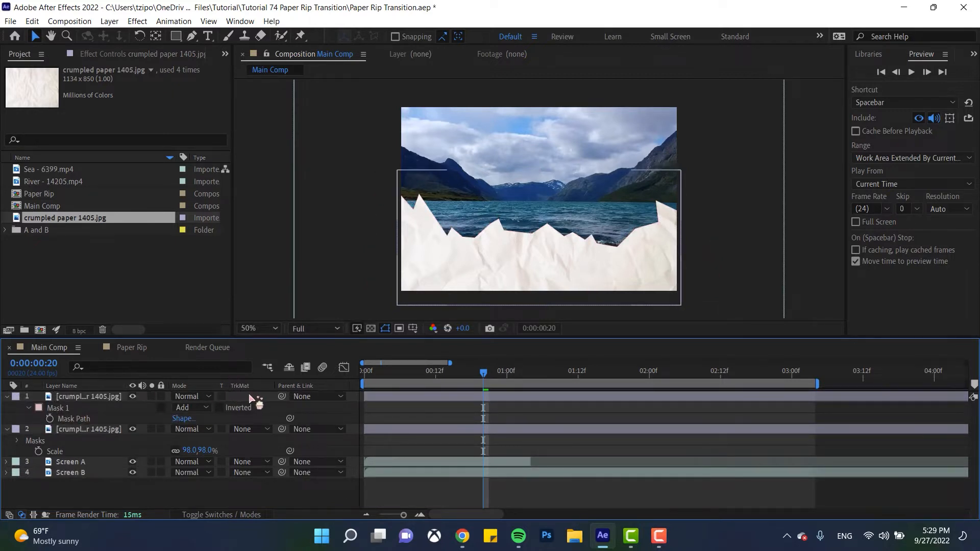
click(220, 407)
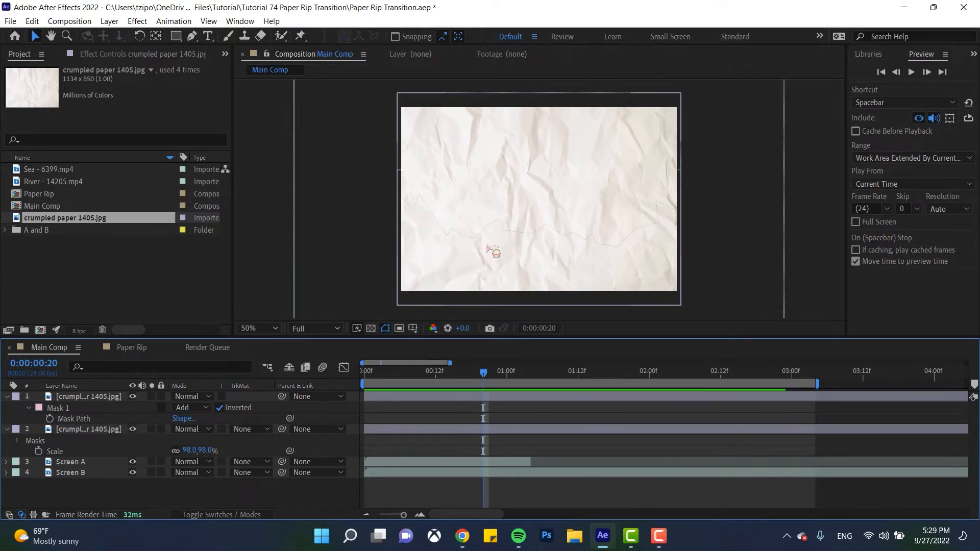
Shift the whole mask path of the upper paper copy slightly down so the two paper pieces overlap along the tear
click(66, 419)
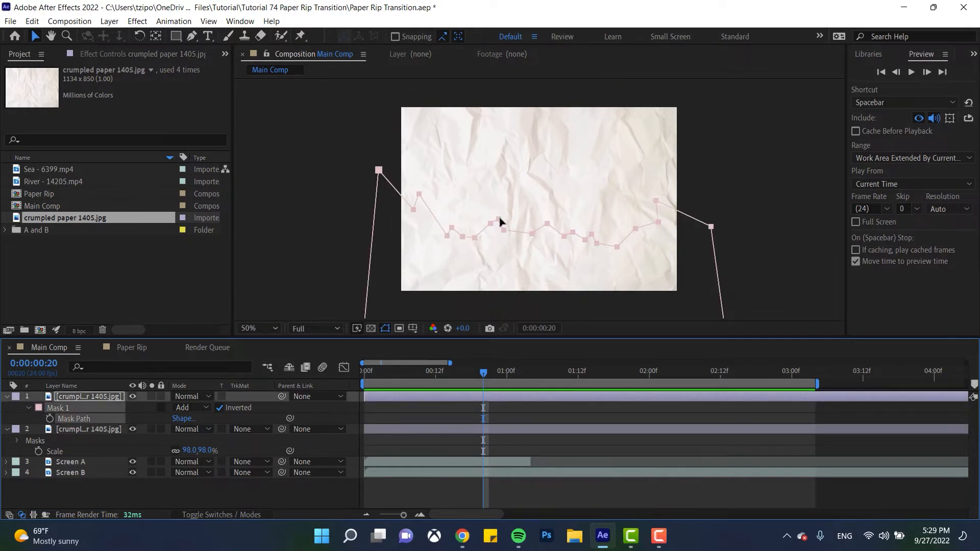
drag(500, 221, 500, 229)
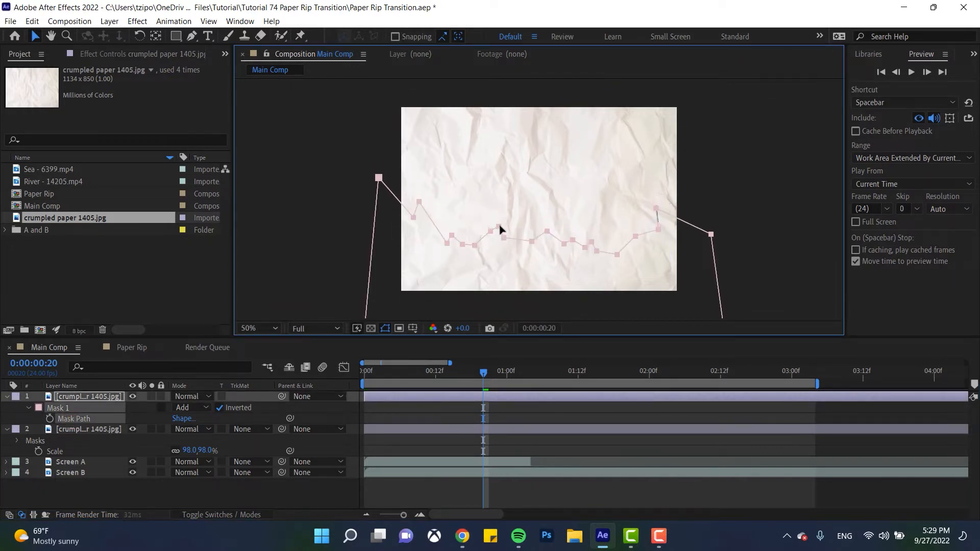
click(771, 219)
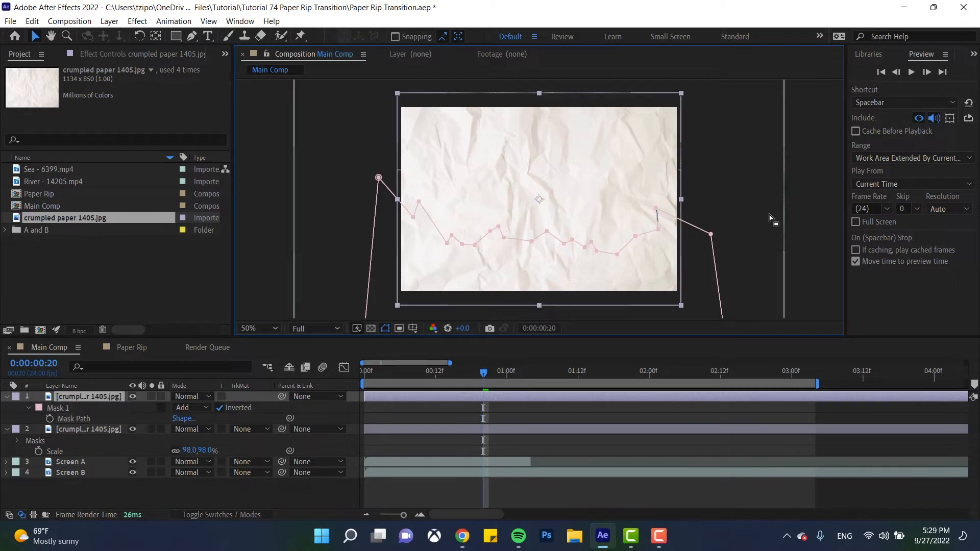
click(114, 406)
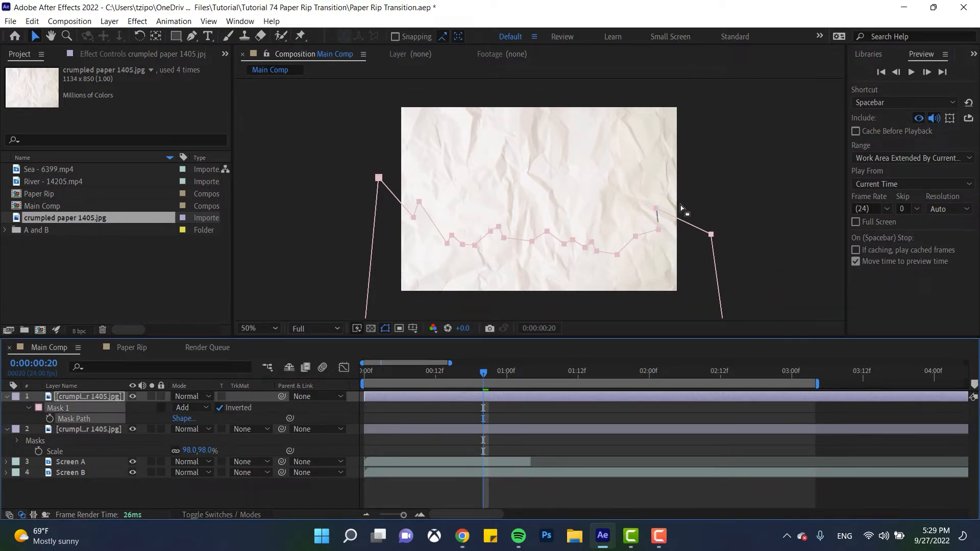
click(658, 214)
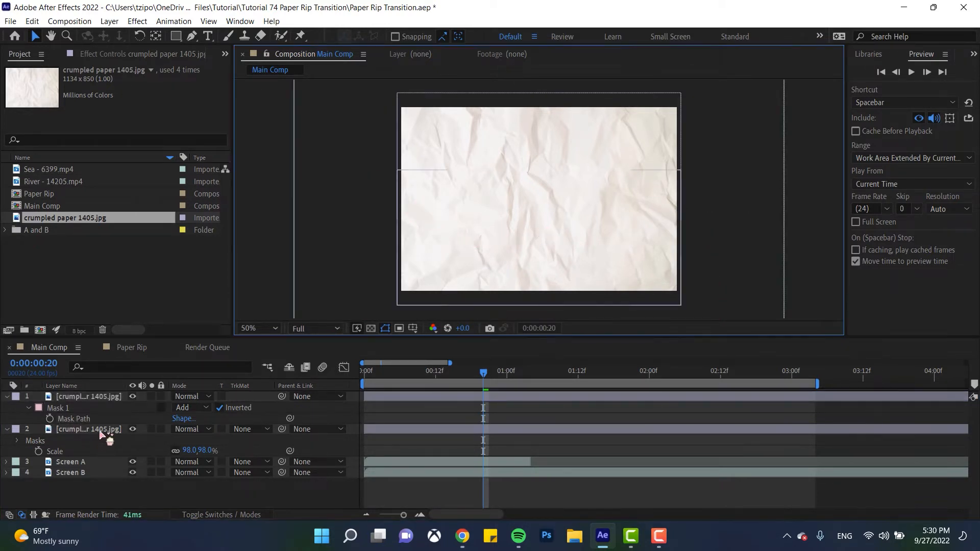
Rename the lower crumpled paper layer as Paper Bottom
click(102, 430)
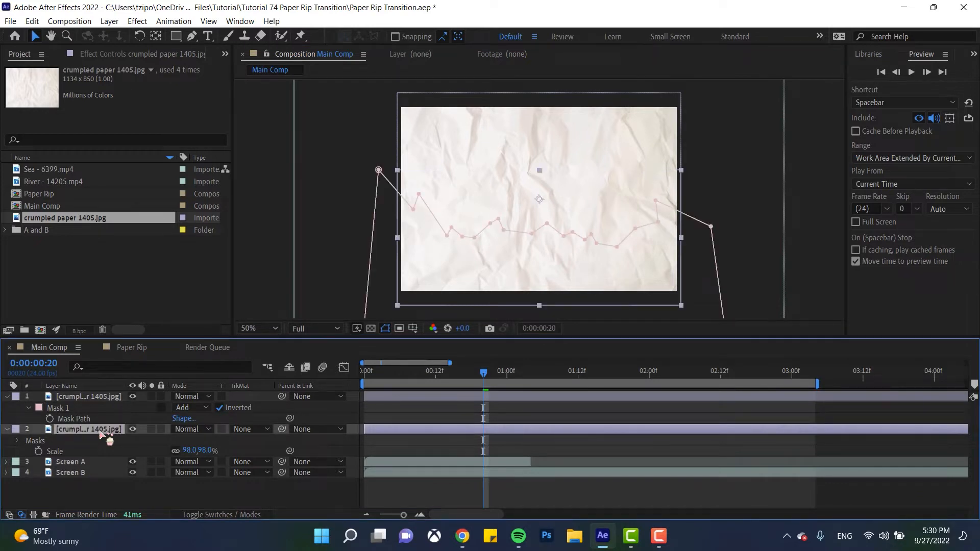
key(Return)
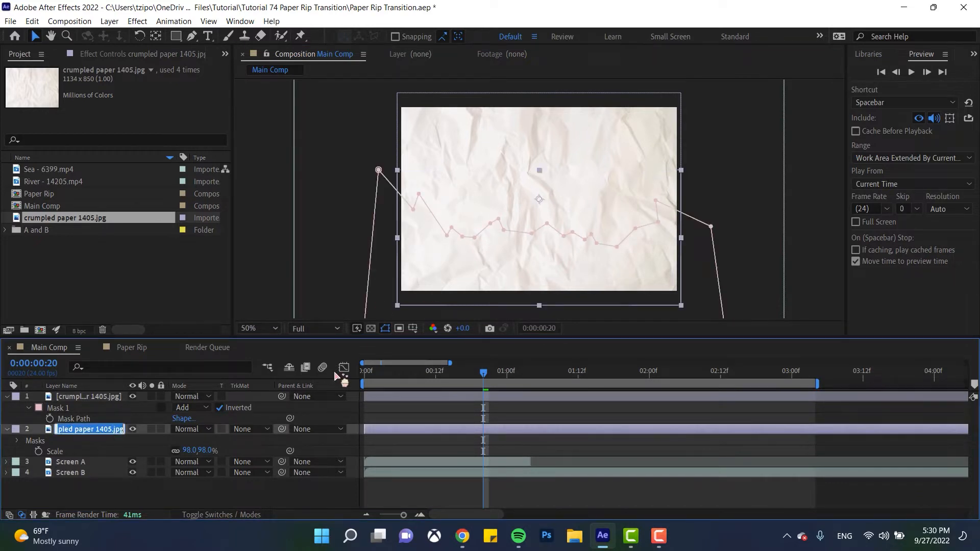
text(Paper)
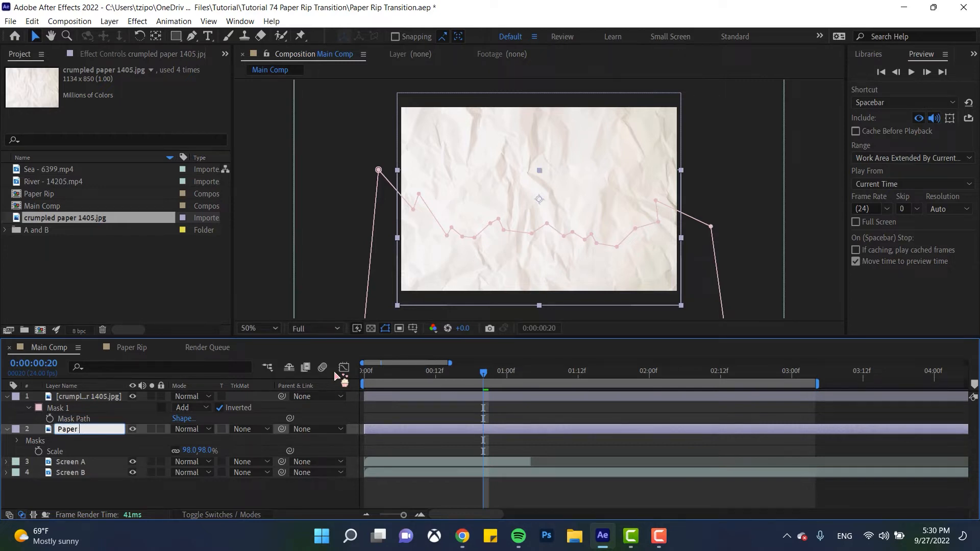
text( Bottom)
key(Return)
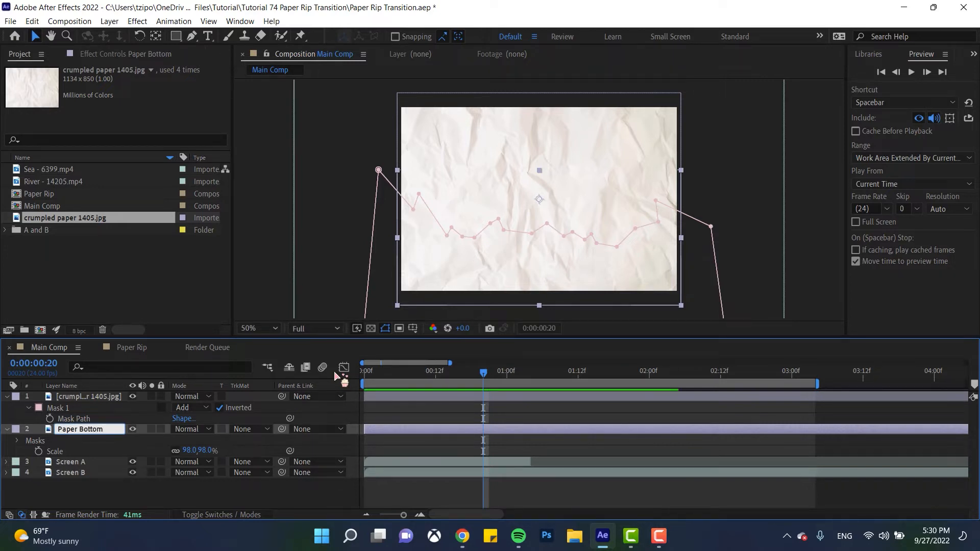
Rename the upper crumpled paper layer as Paper Top
click(87, 398)
key(Return)
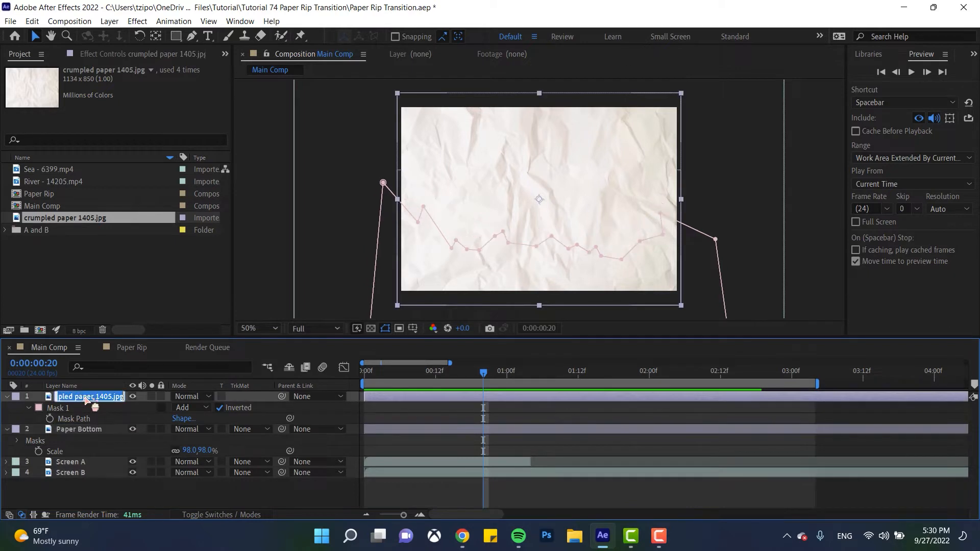
text(B)
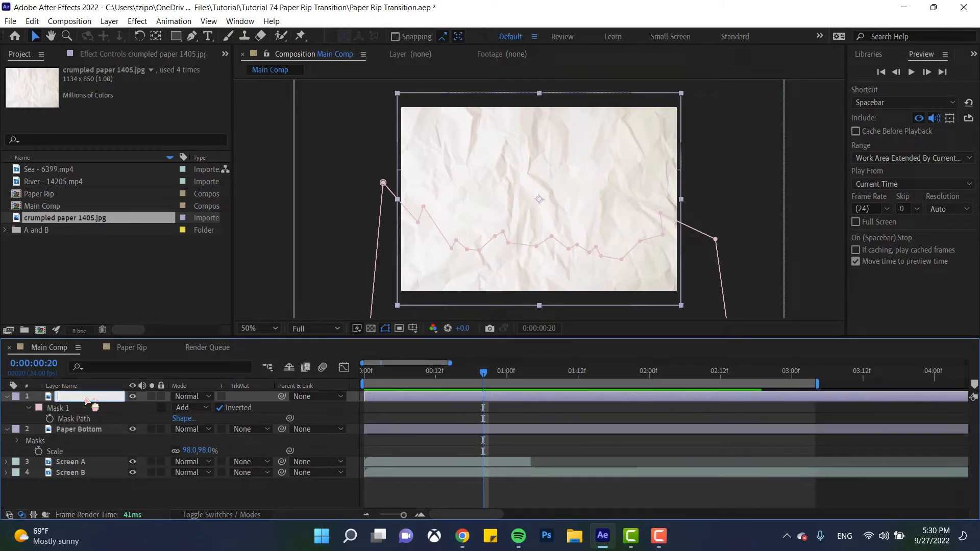
text(aper Top)
key(Return)
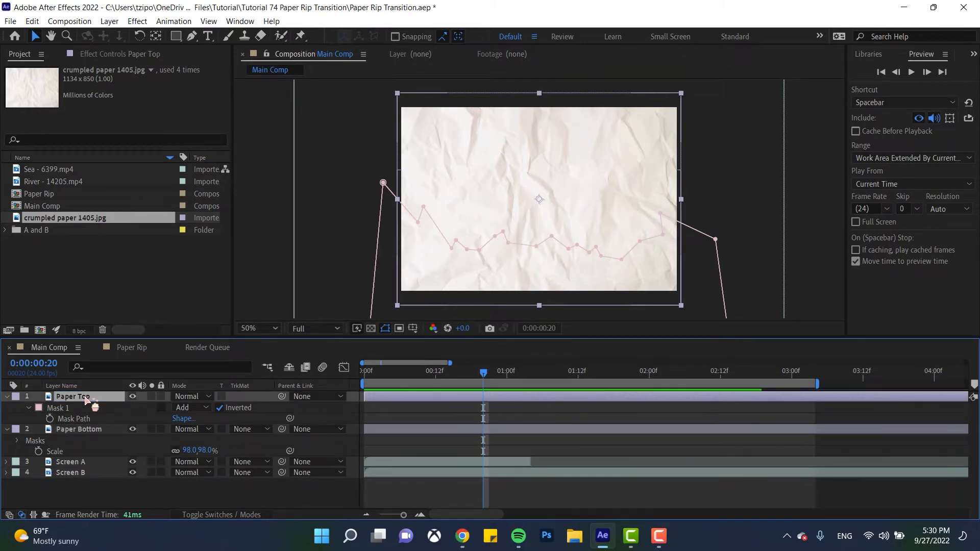
Pre-compose the Paper Top and Paper Bottom layers into a new composition named Paper Rip Precomp
right_click(87, 432)
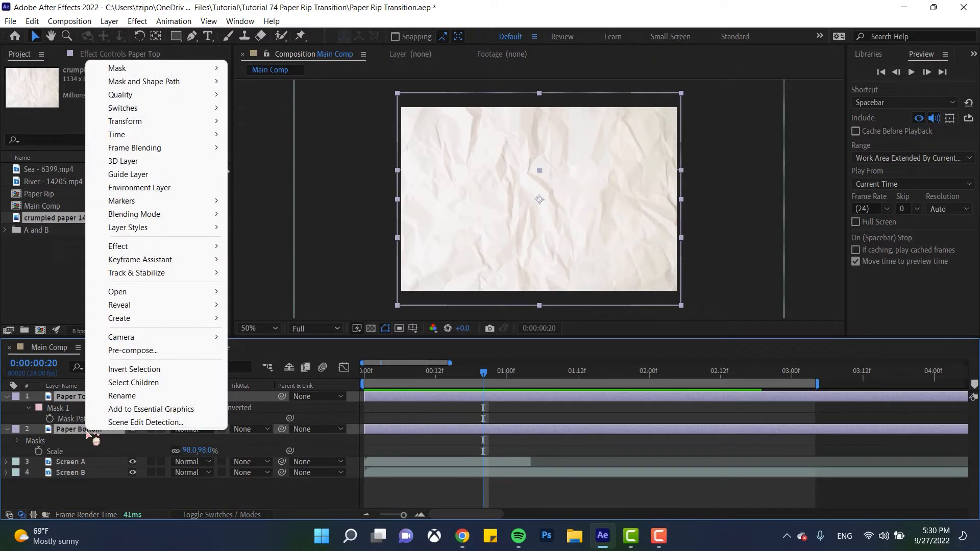
click(138, 351)
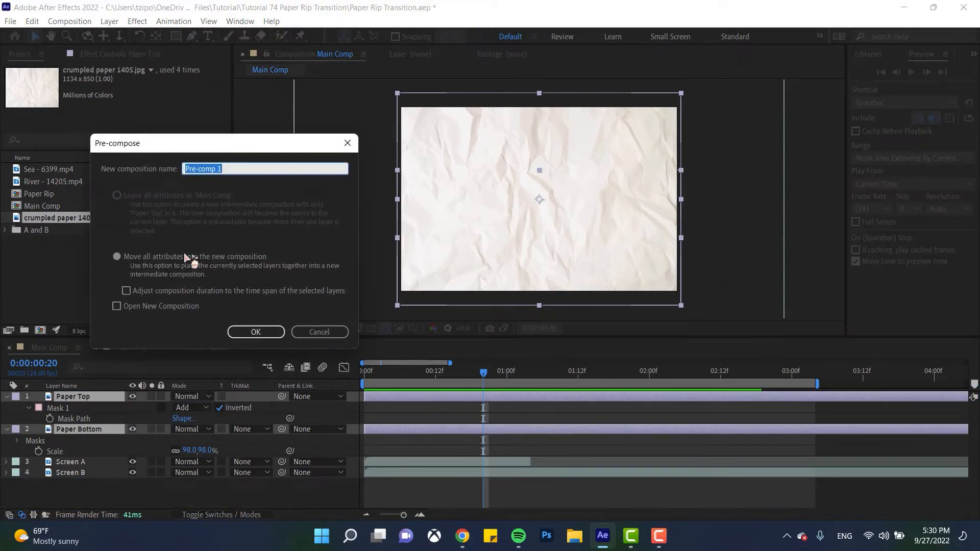
text(Paper Rip Precomp)
key(Return)
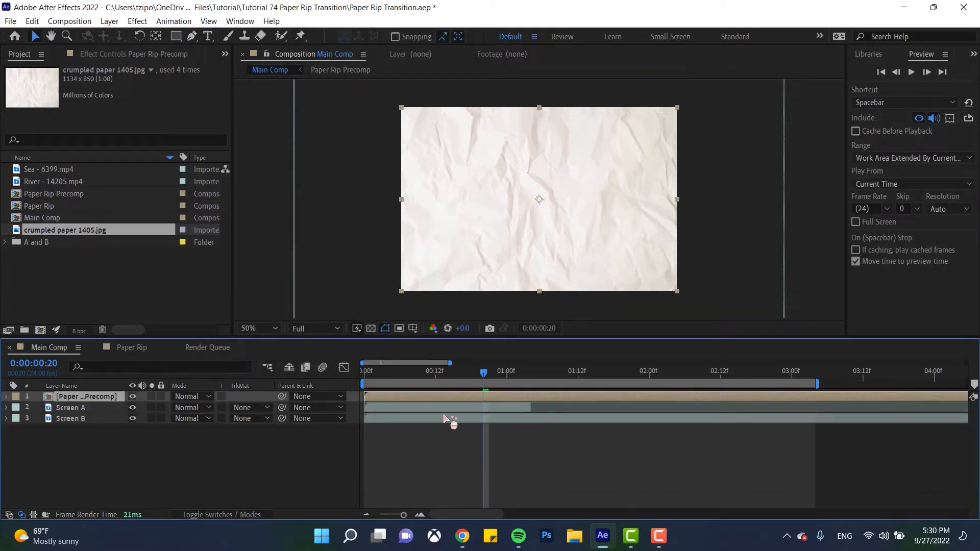
Open the Paper Rip Precomp composition and reveal the Position and Rotation properties of the Paper Bottom layer
double_click(434, 398)
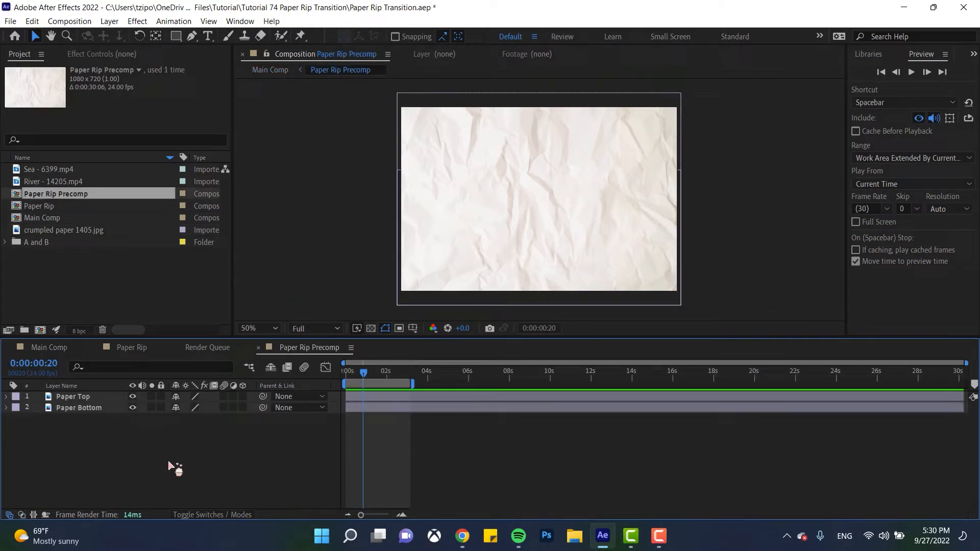
click(85, 410)
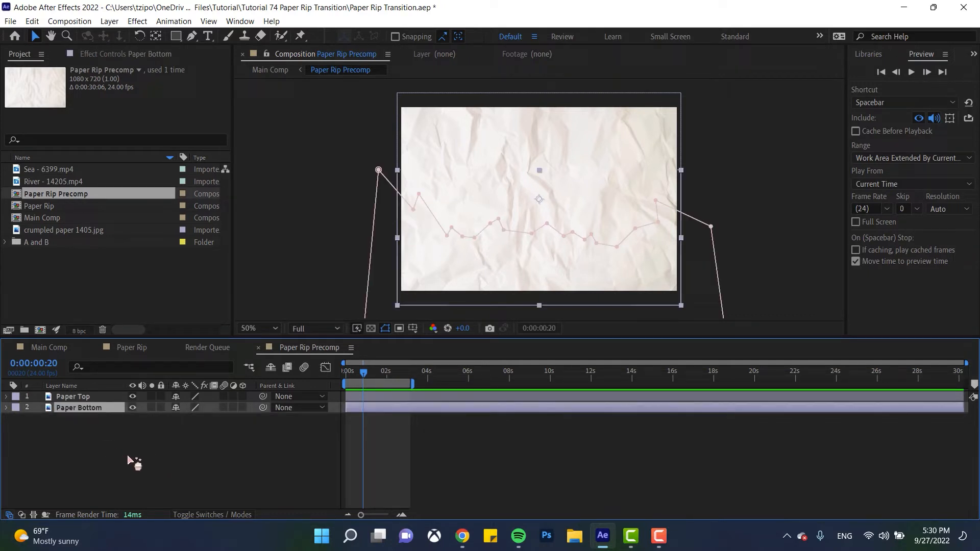
key(p)
key(shift+r)
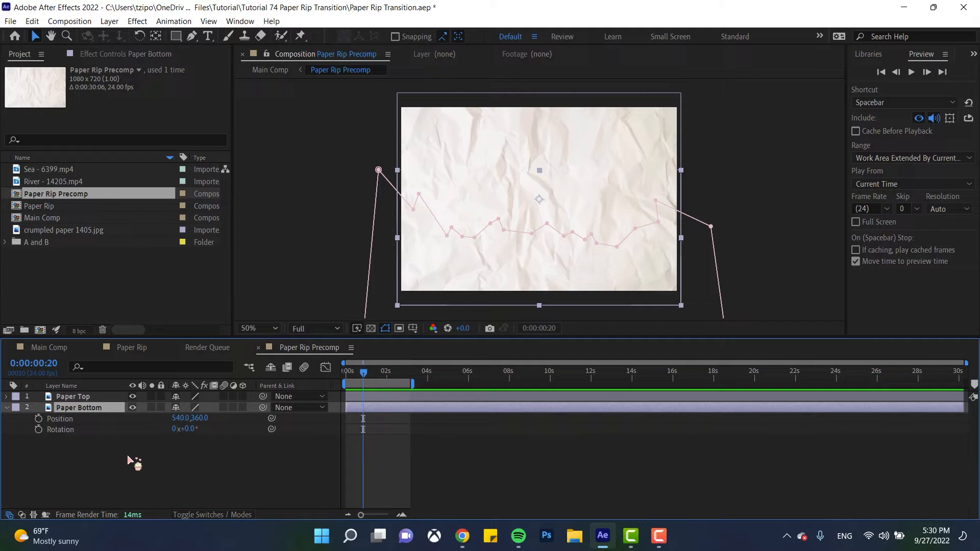
Add starting Position and Rotation keyframes to the Paper Bottom layer at 0:00:00:00
click(377, 515)
click(384, 515)
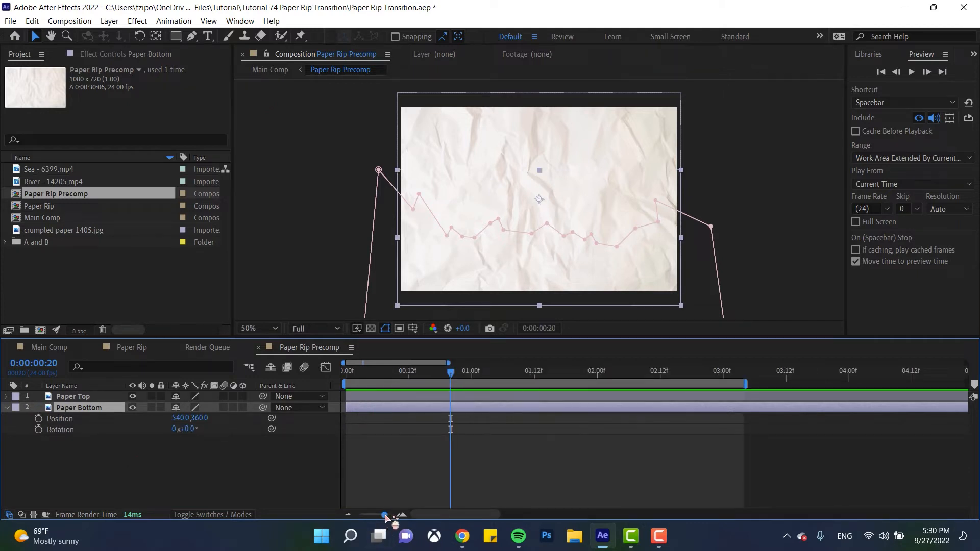
drag(385, 517, 379, 517)
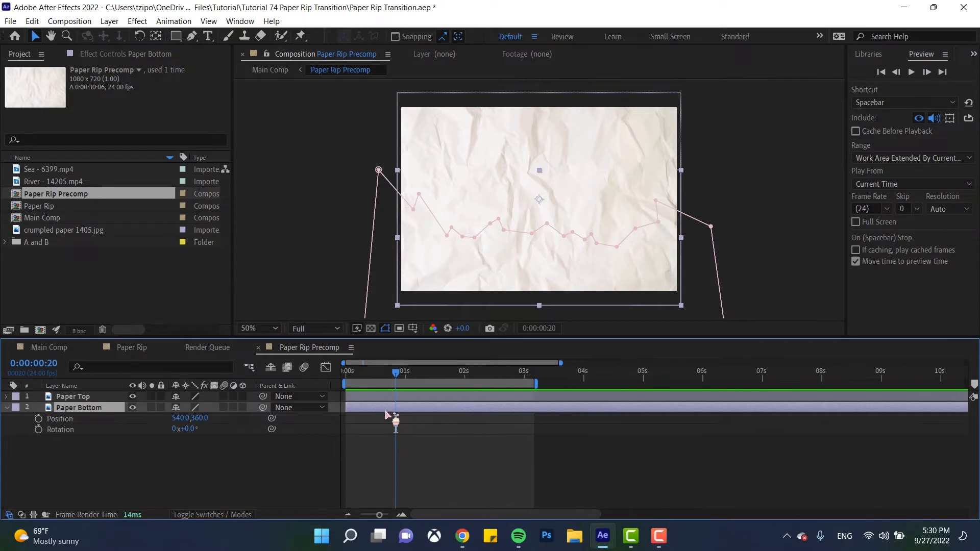
key(Home)
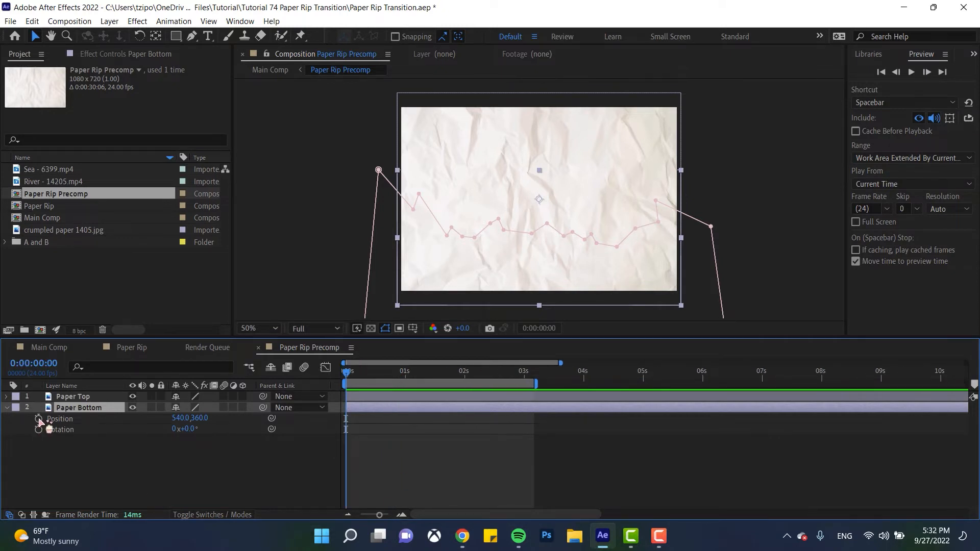
click(38, 419)
click(38, 430)
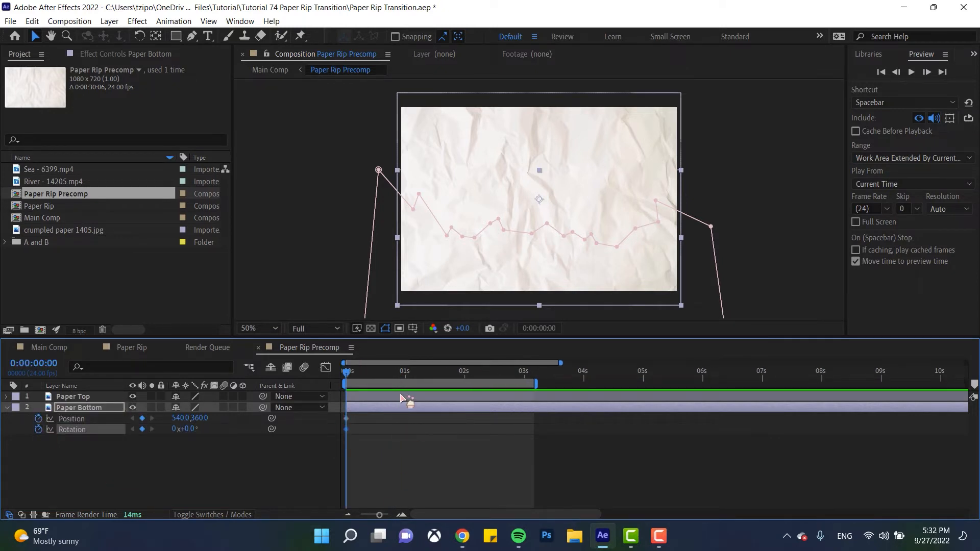
Keyframe the Paper Bottom layer's rotation to 9° at 0:00:00:10
drag(361, 373, 371, 373)
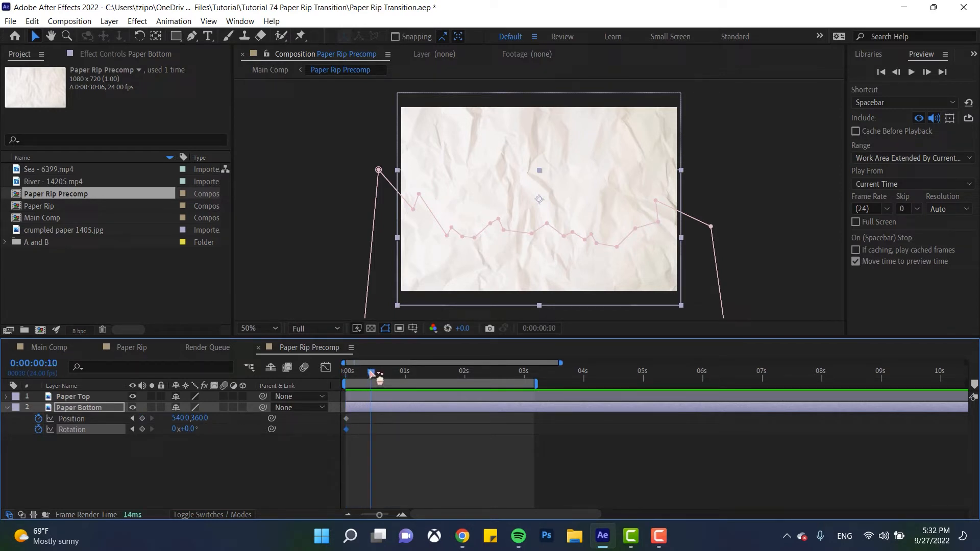
click(190, 429)
text(9)
key(Return)
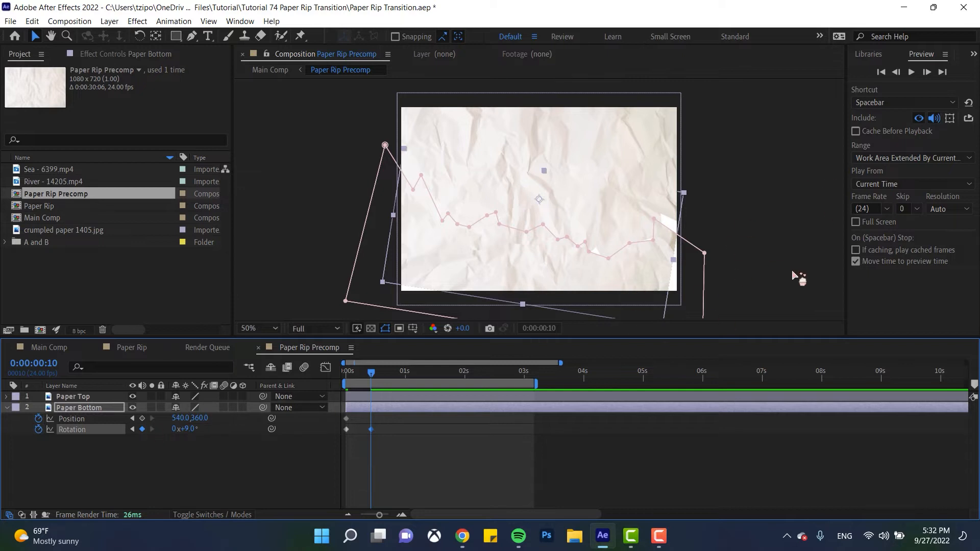
Keyframe the Paper Bottom layer's vertical position to 960 at 0:00:01:01 so the piece slides down out of the frame
click(408, 375)
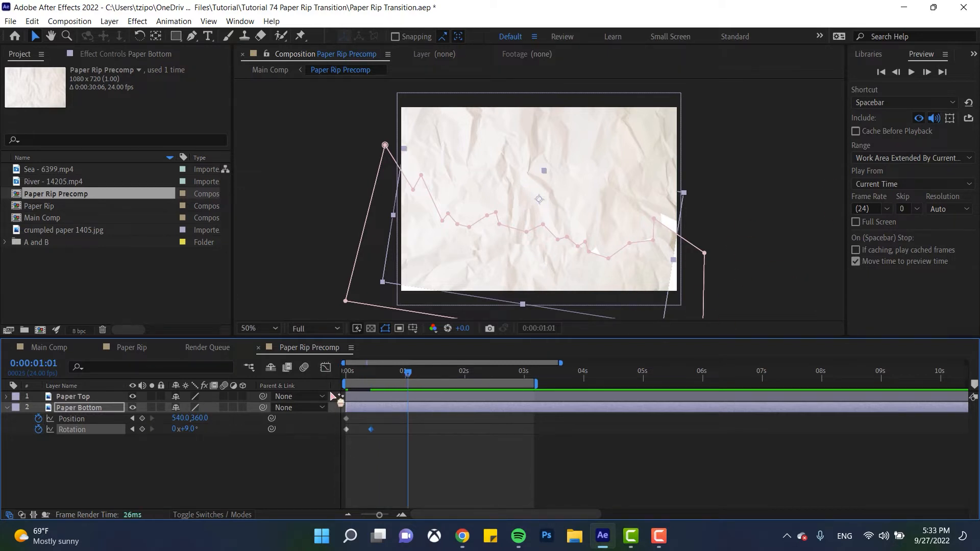
click(205, 419)
key(Return)
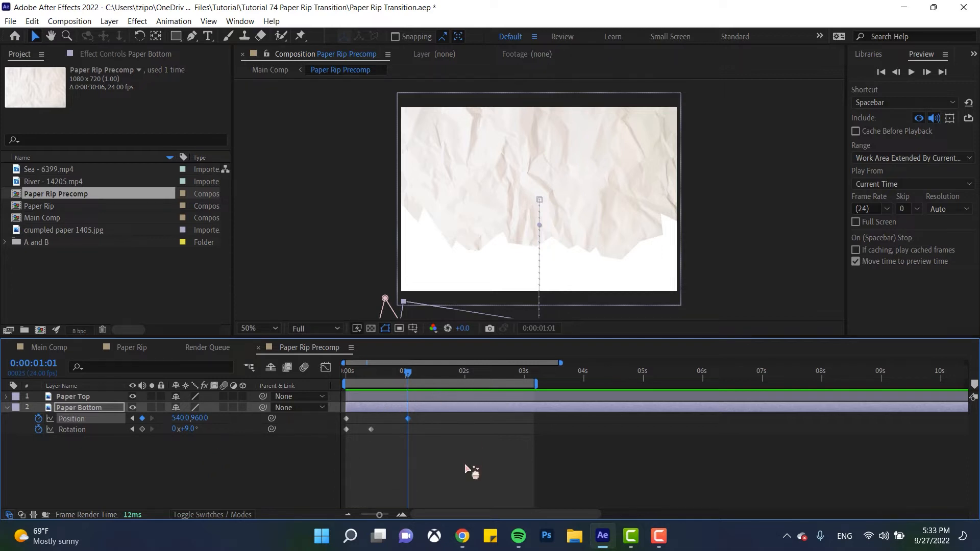
Reveal the Paper Top layer's Position and Rotation and add starting keyframes for both at 0:00:00:03
click(89, 397)
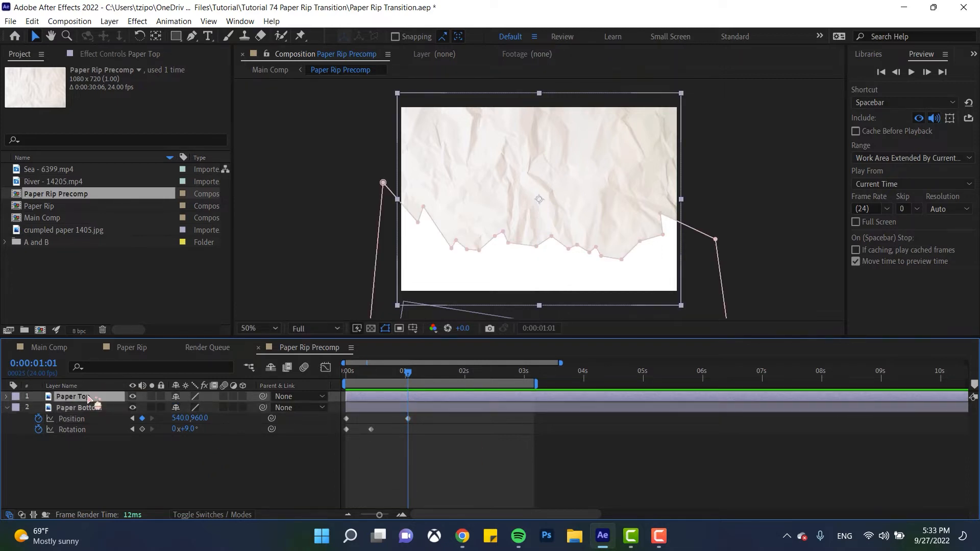
key(p)
key(shift+r)
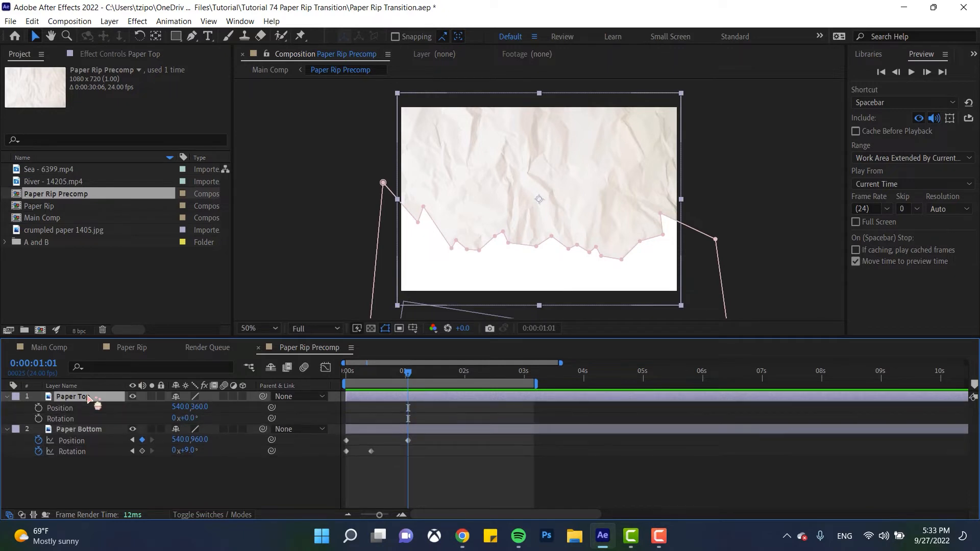
drag(372, 374, 358, 377)
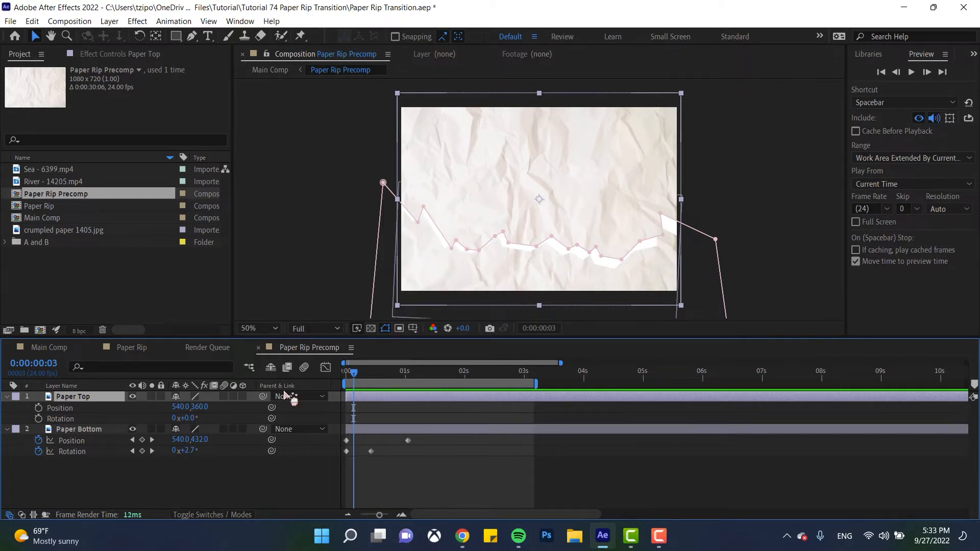
click(38, 408)
click(39, 418)
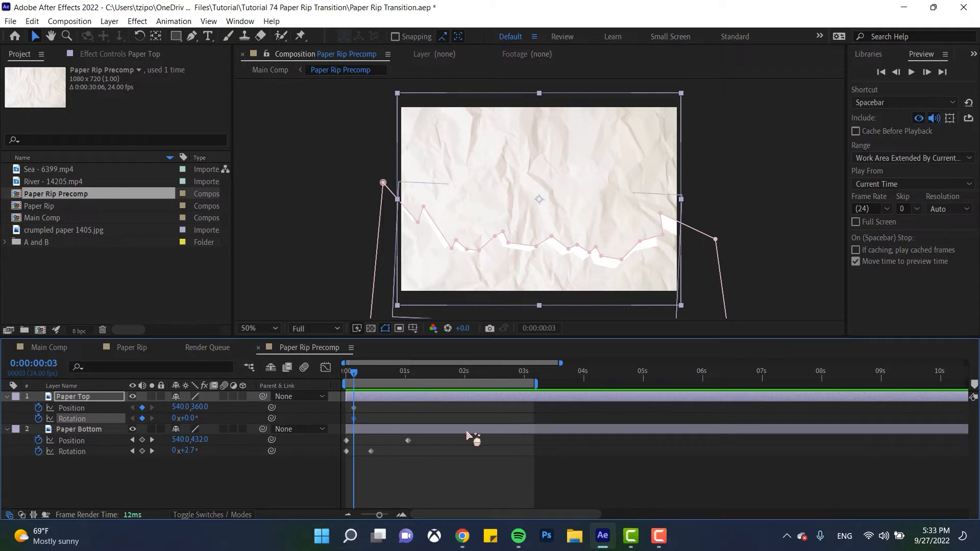
Keyframe the Paper Top layer's vertical position to -470 at 0:00:01:04 so the piece slides up out of the frame
click(415, 373)
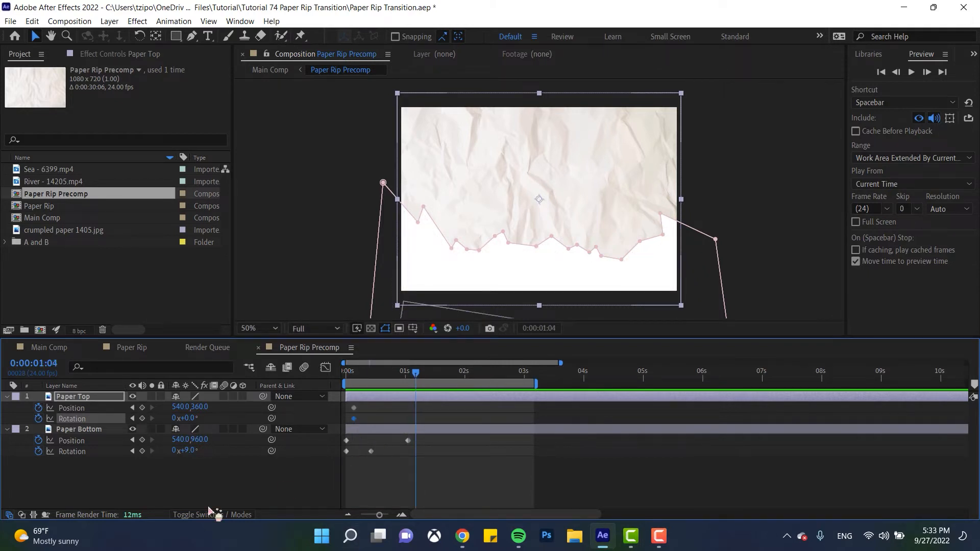
click(201, 407)
text(-410)
key(Return)
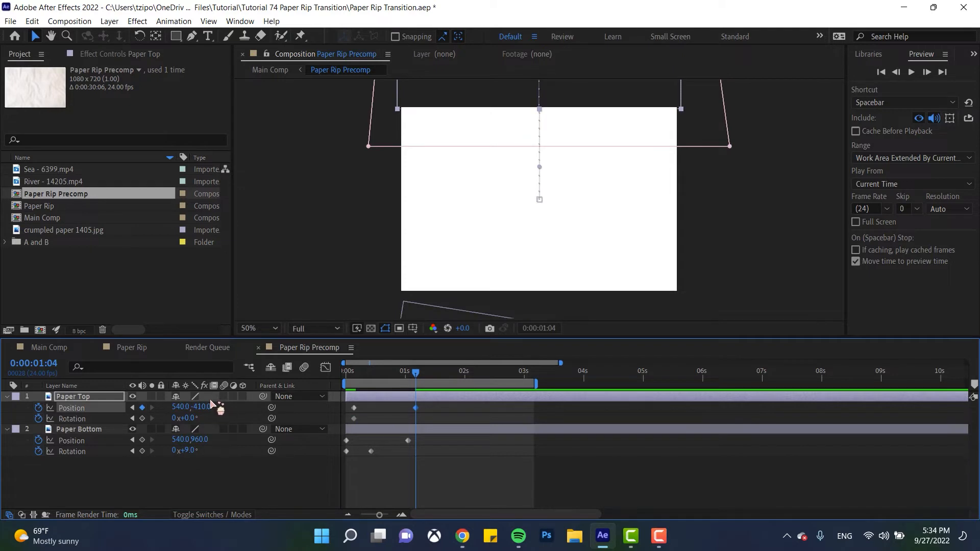
drag(213, 405, 156, 409)
click(203, 407)
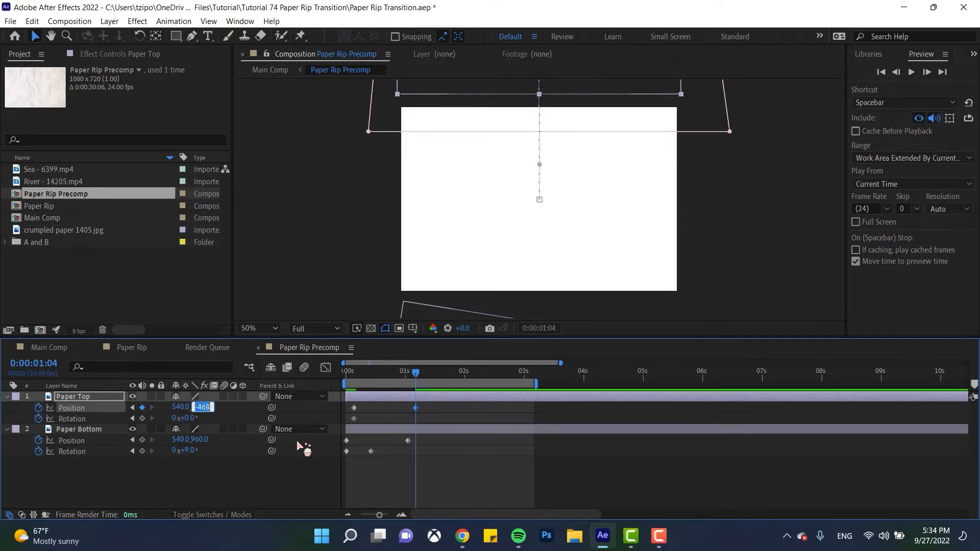
text(-470)
key(Return)
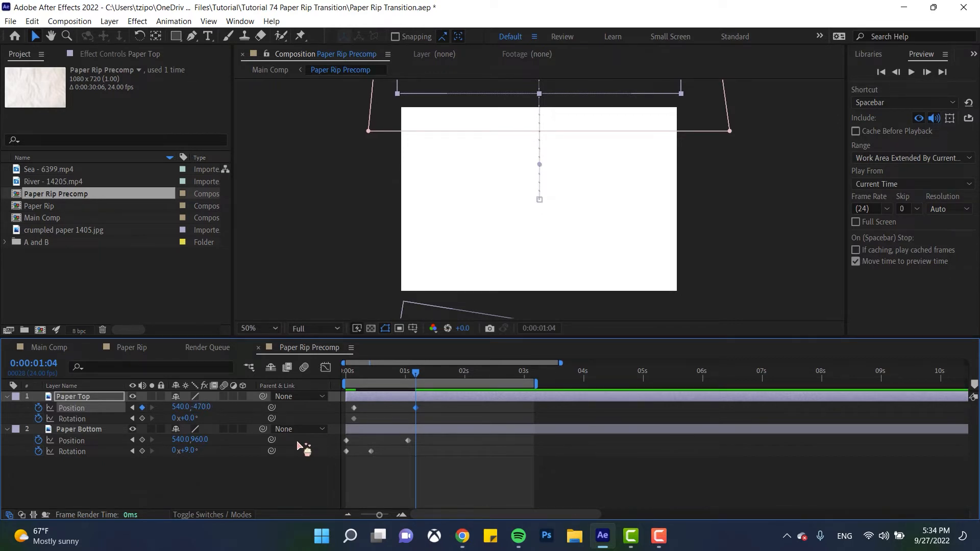
Keyframe the Paper Top layer's rotation to -6° at 0:00:00:13
click(386, 377)
drag(387, 377, 379, 376)
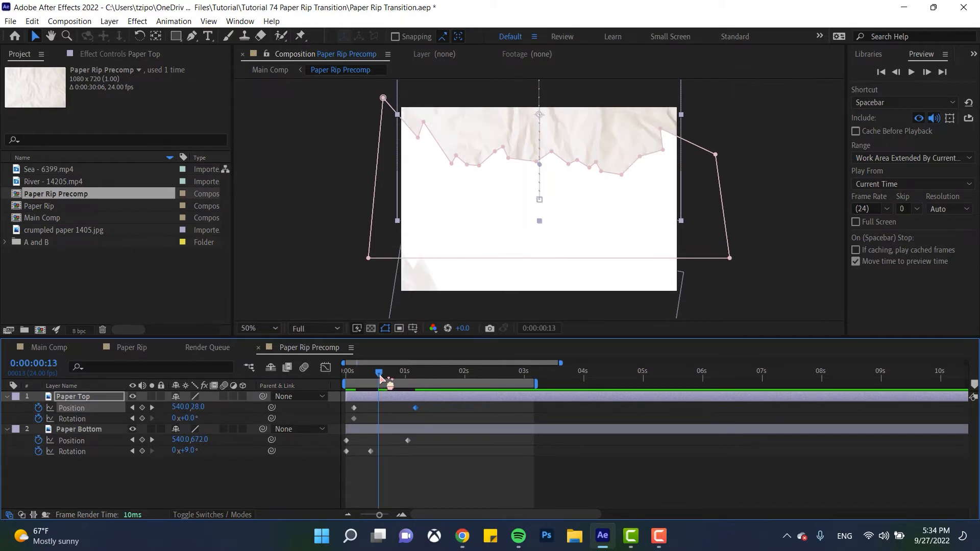
click(188, 418)
text(-6)
key(Return)
Play the composition from the start to check the motion of both paper halves
drag(378, 377, 329, 397)
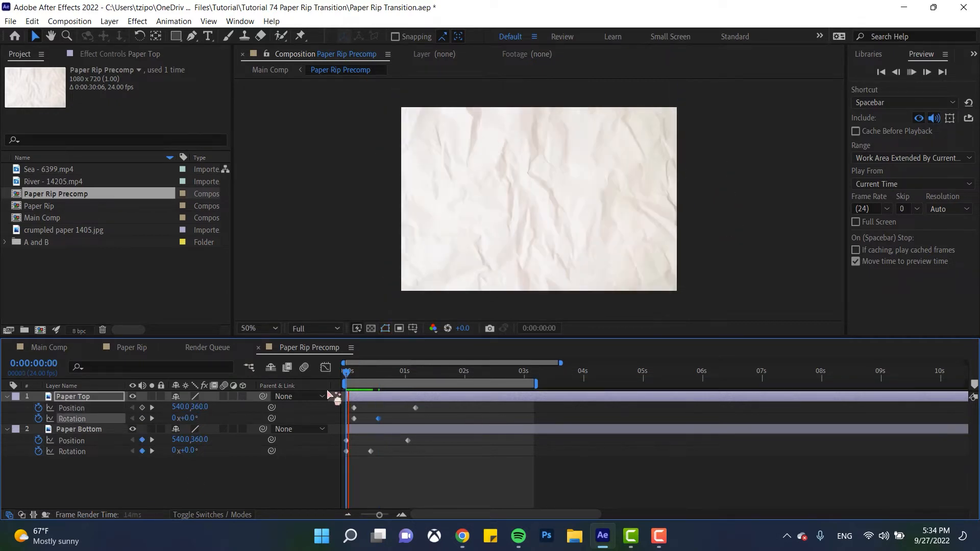
key(space)
key(space)
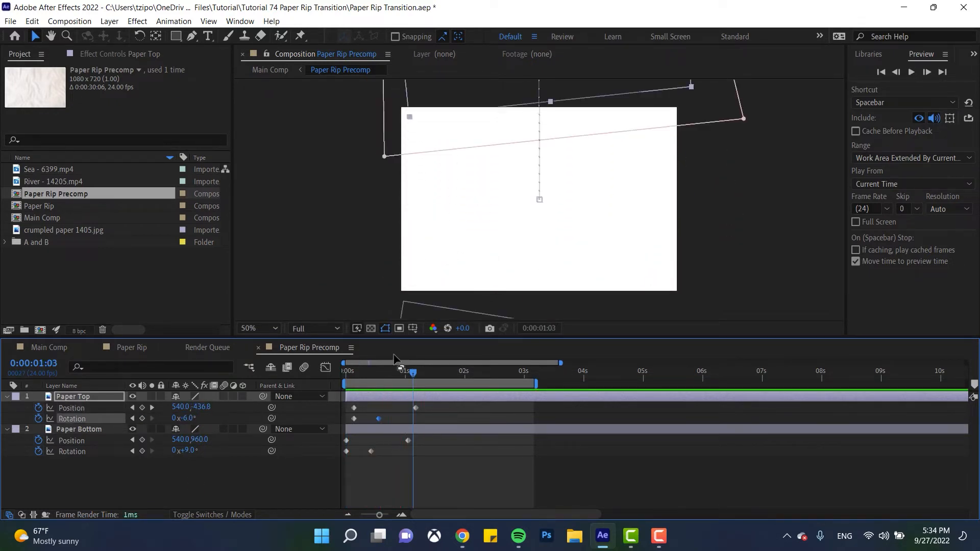
click(381, 374)
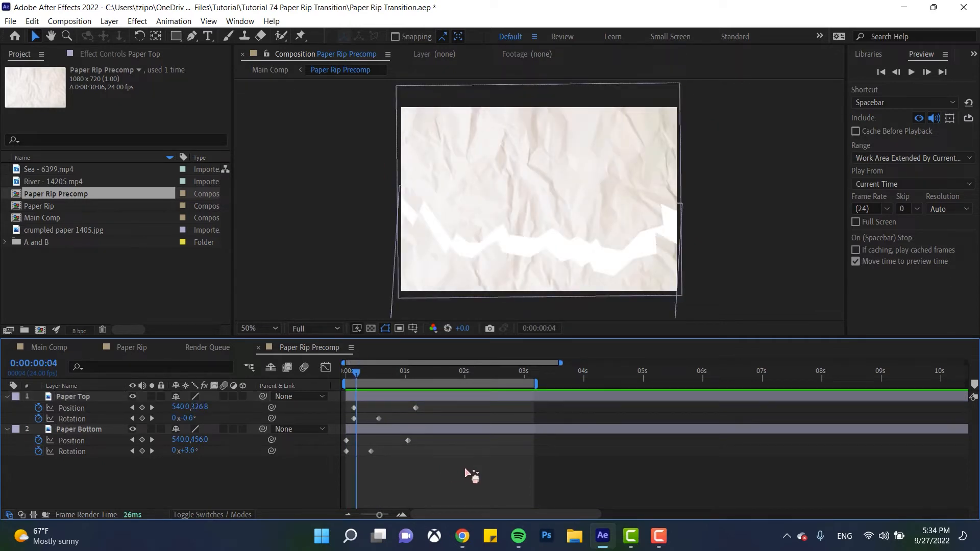
Apply Easy Ease to all Position and Rotation keyframes of Paper Top and Paper Bottom, and preview the animation
drag(465, 474, 338, 400)
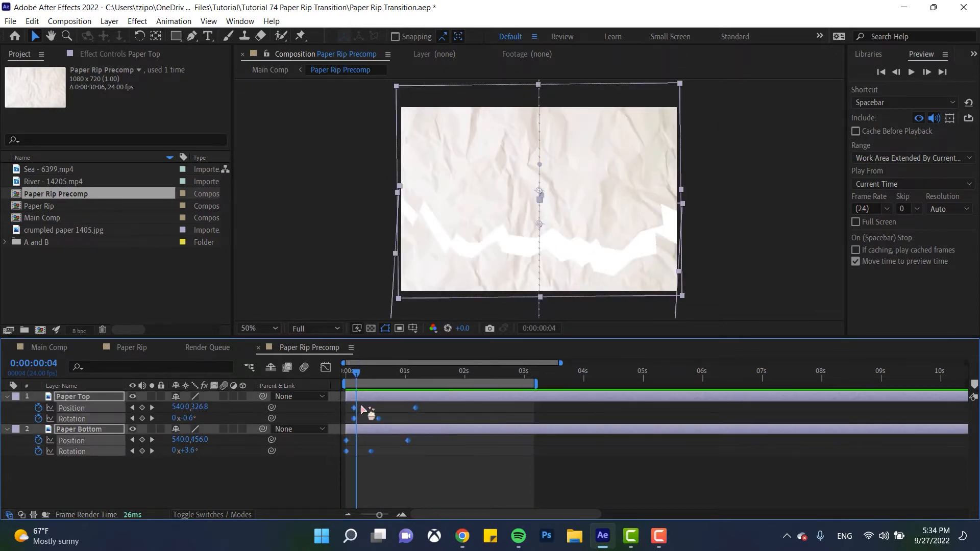
right_click(416, 408)
mouse_move(476, 400)
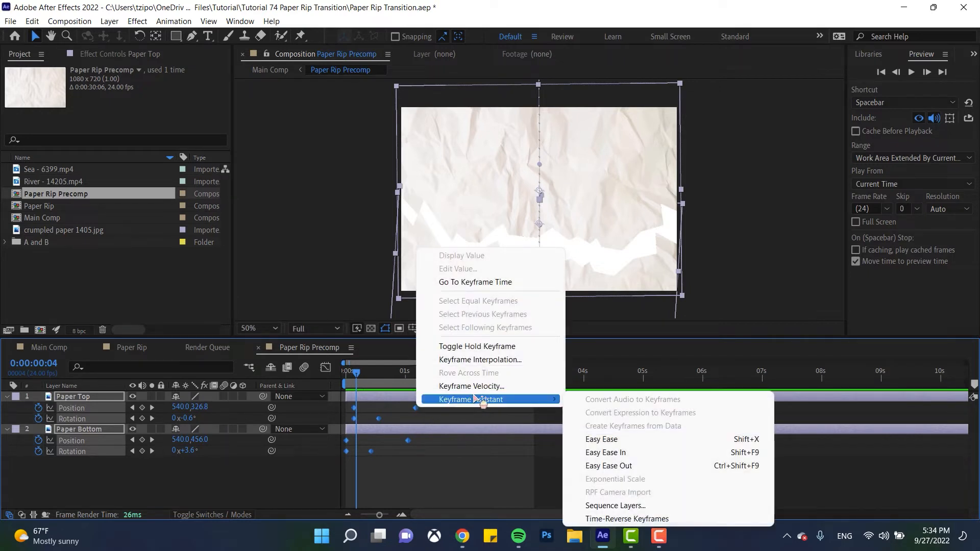
click(639, 440)
click(305, 475)
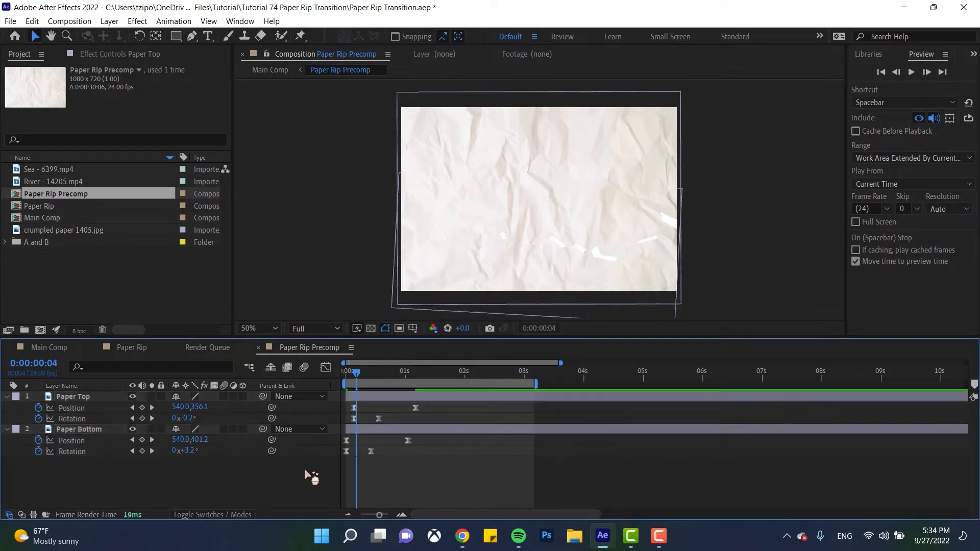
key(space)
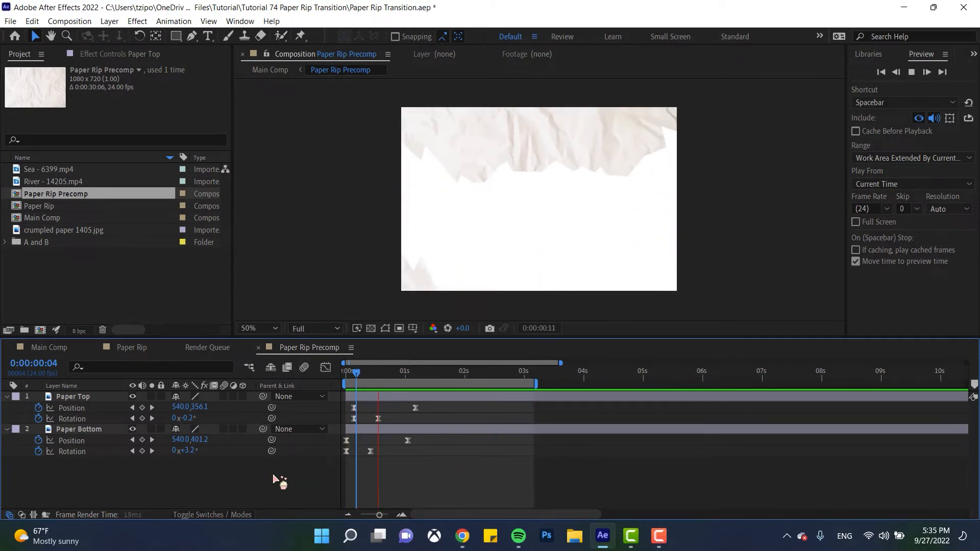
key(space)
Show the keyframes' speed graph and lengthen the outgoing ease of Paper Bottom's first Position keyframe so its speed peaks later
drag(498, 487, 300, 394)
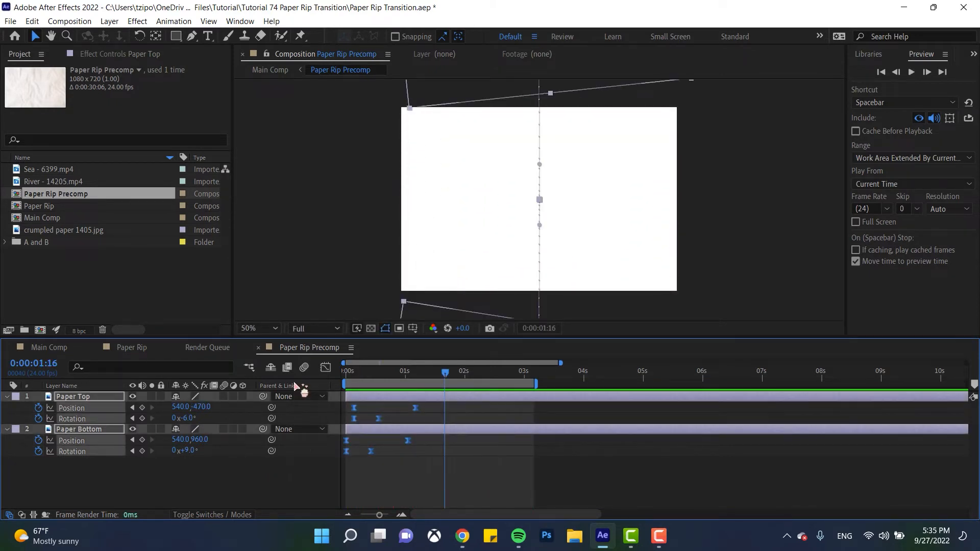
click(324, 368)
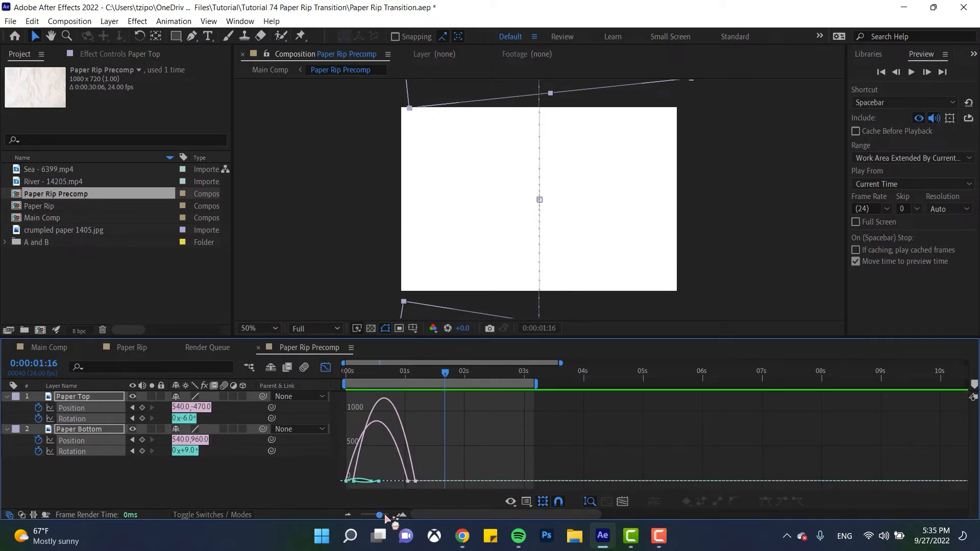
drag(379, 515, 380, 516)
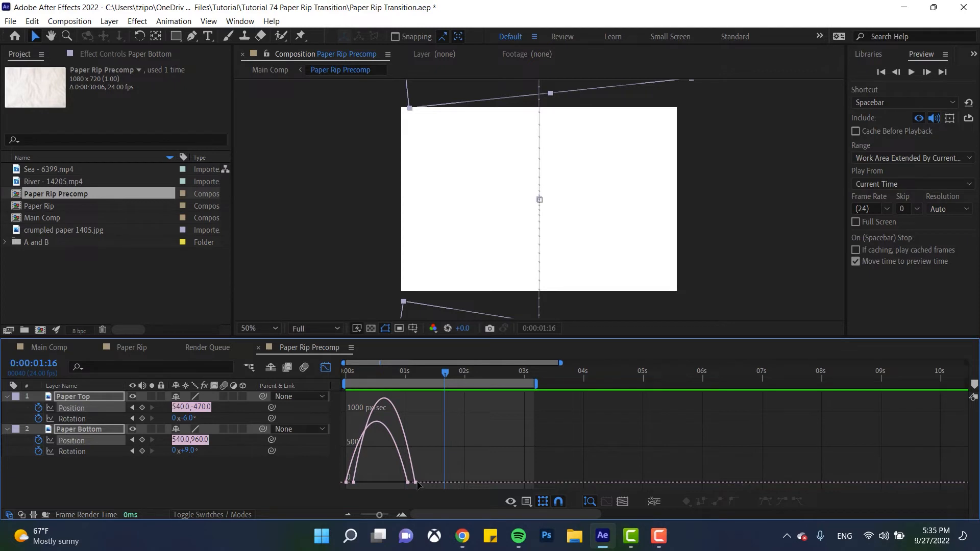
click(346, 483)
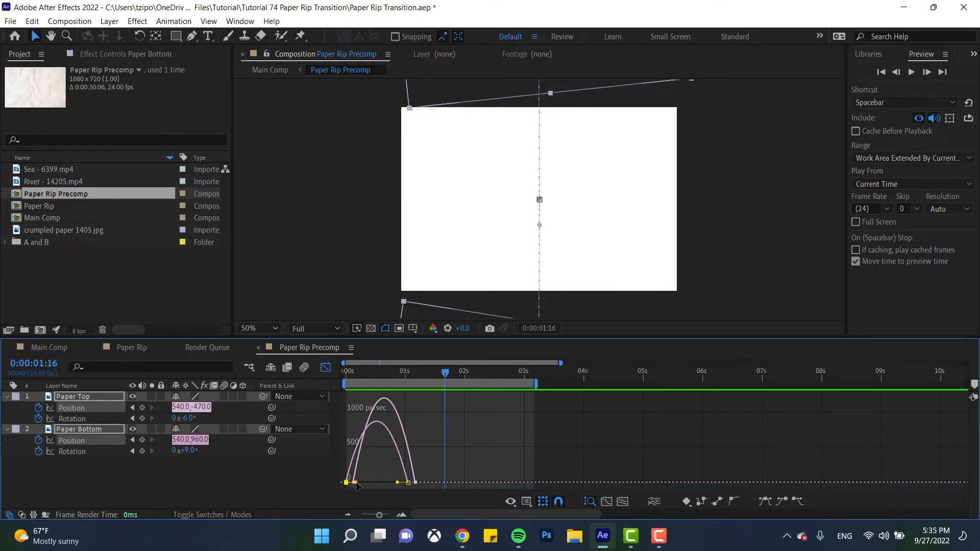
drag(356, 483, 366, 484)
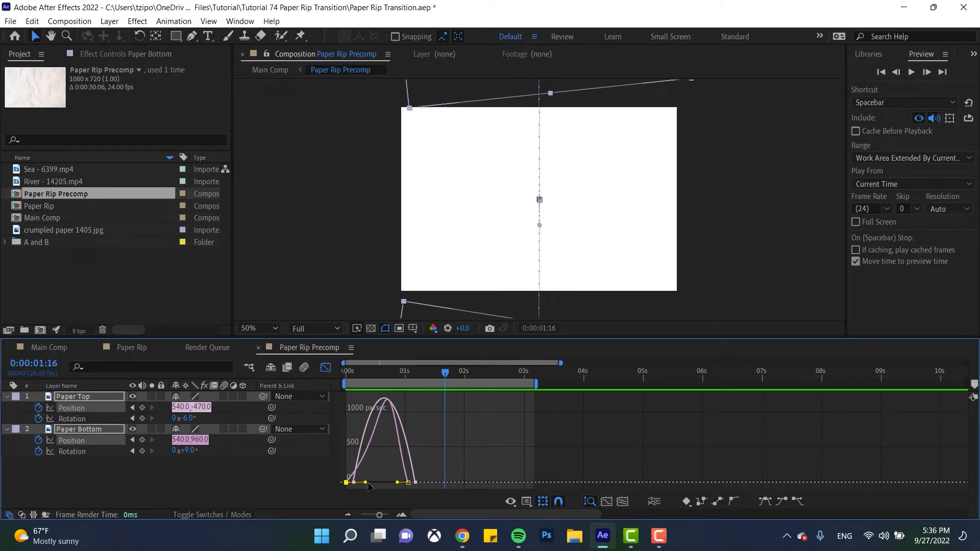
drag(375, 484, 371, 484)
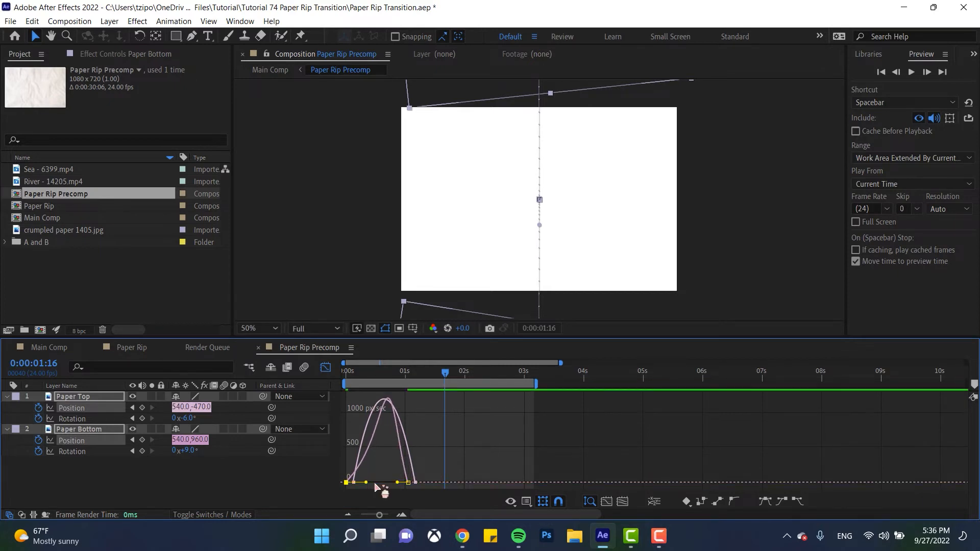
Lengthen the outgoing ease of Paper Top's first Position keyframe in the speed graph so its speed peaks close to the end
click(416, 482)
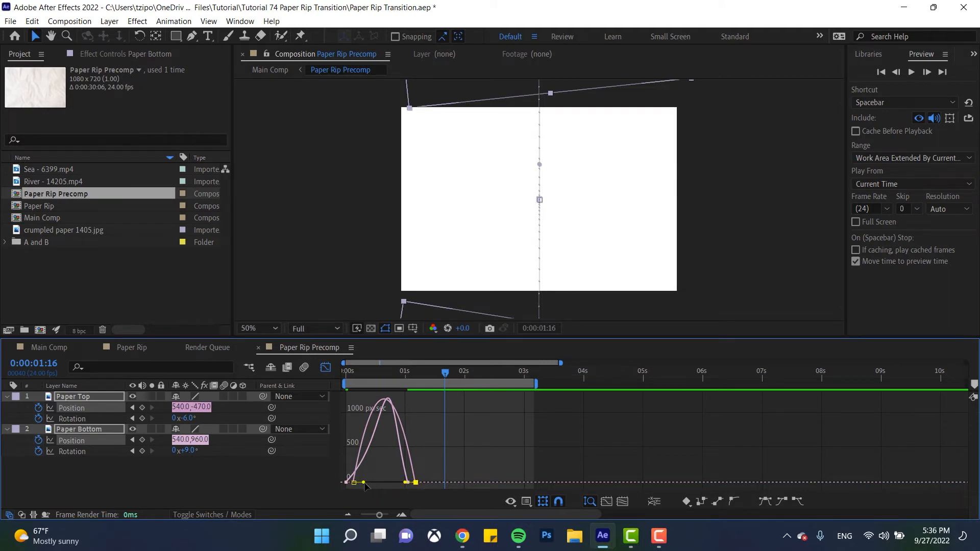
drag(367, 484, 383, 486)
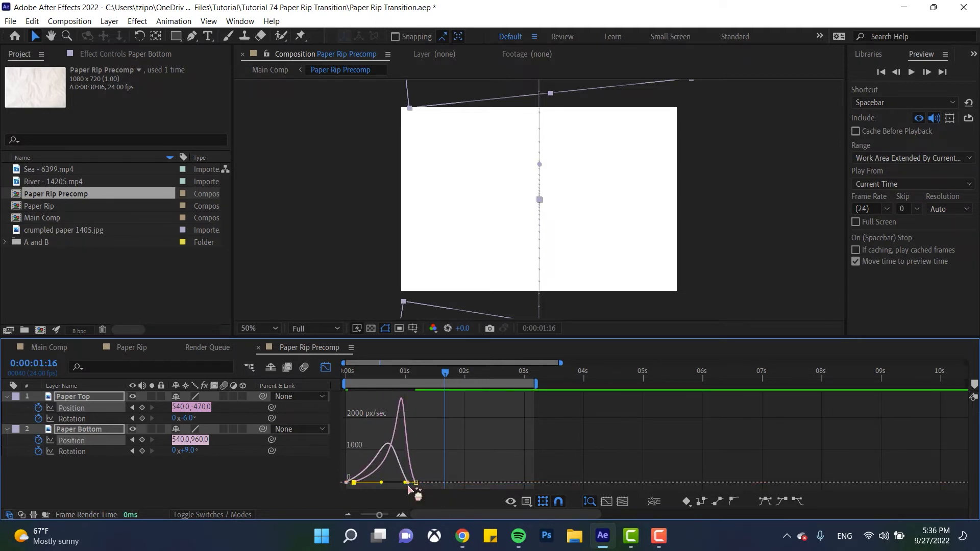
Preview the eased motion, and lengthen the incoming ease of Paper Bottom's last Rotation keyframe in the speed graph so its speed peaks early
key(space)
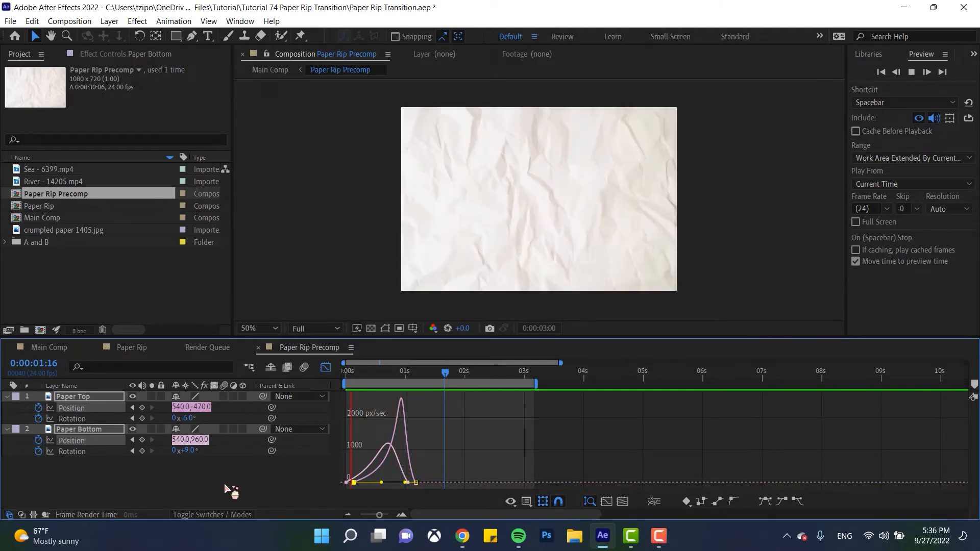
key(space)
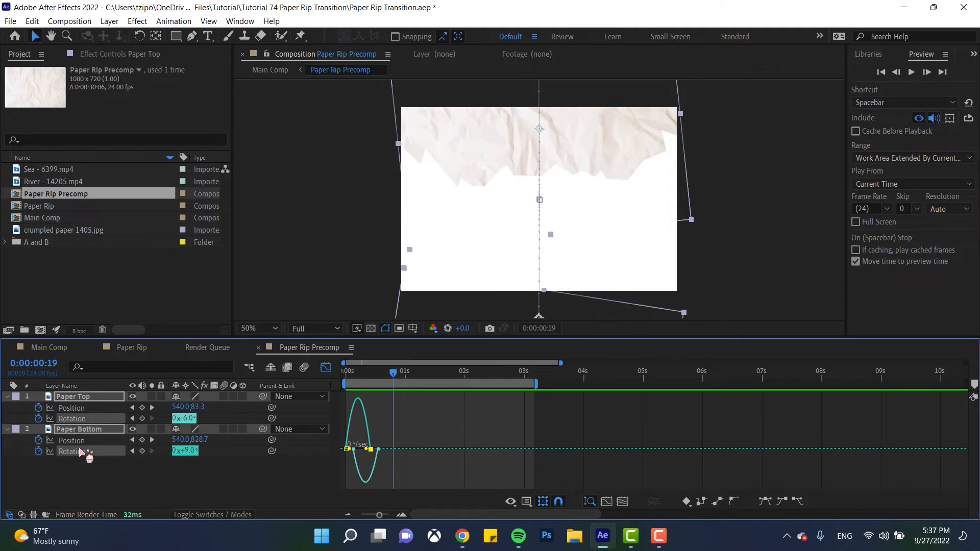
click(368, 449)
drag(362, 451, 357, 452)
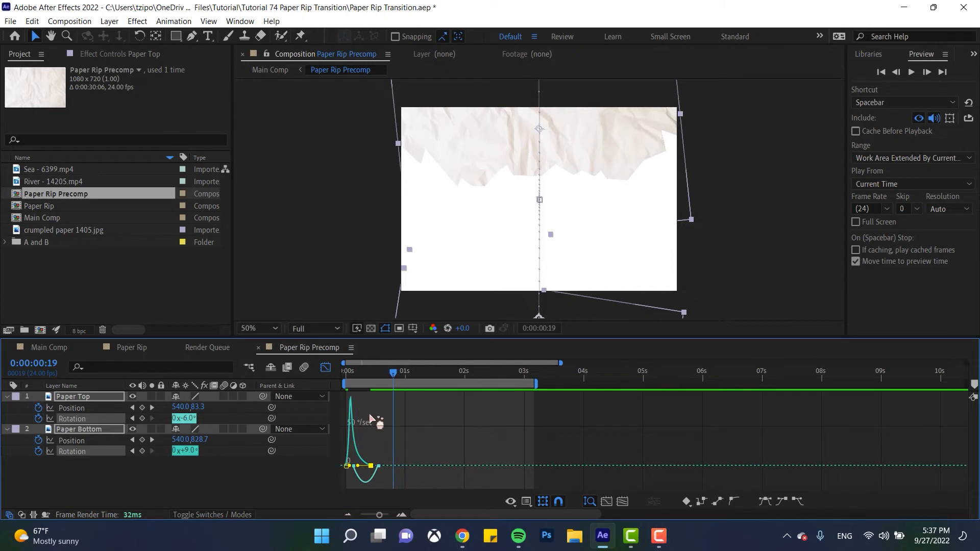
Play back the paper halves' motion with the adjusted Rotation easing, and close the graph view of the keyframes
key(space)
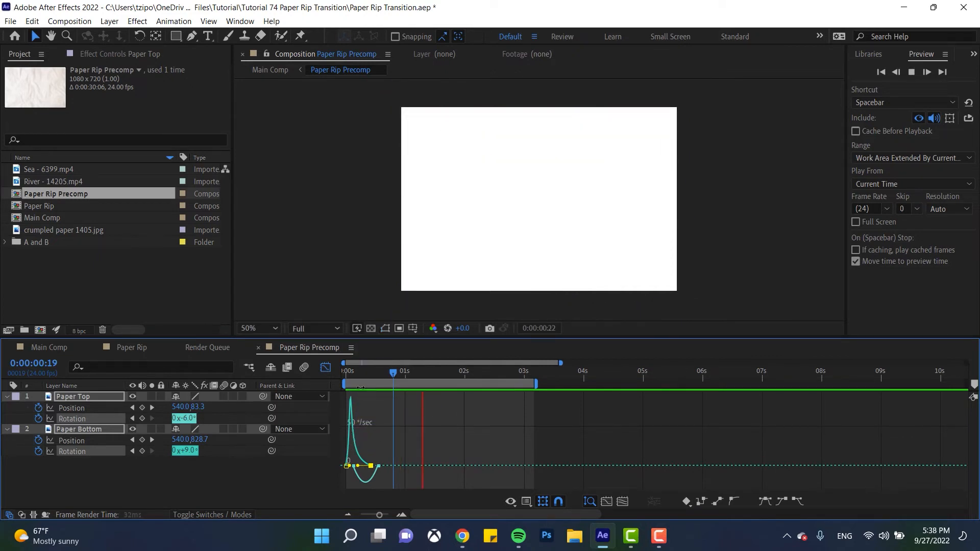
key(space)
key(Home)
key(space)
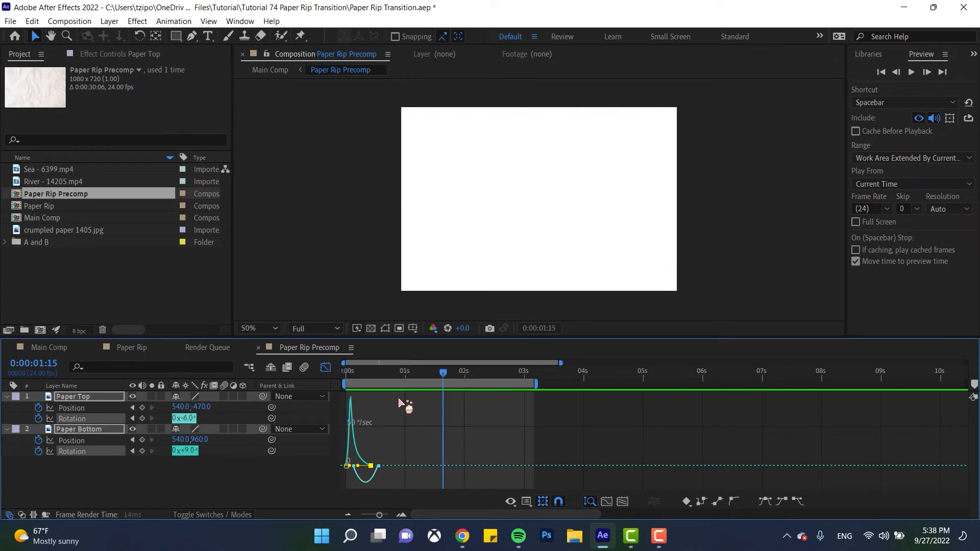
key(space)
click(326, 368)
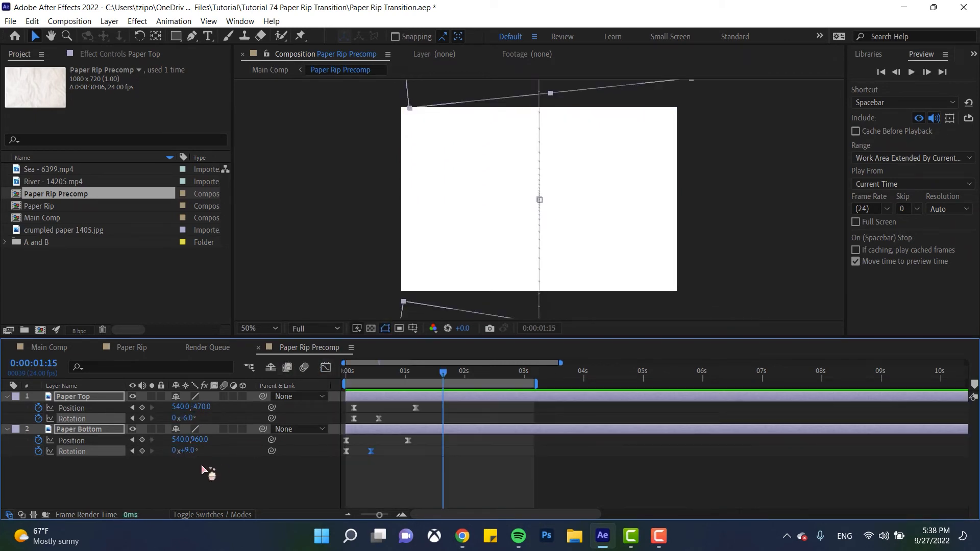
Open Main Comp and play it from the start until both paper halves have left the frame
click(50, 347)
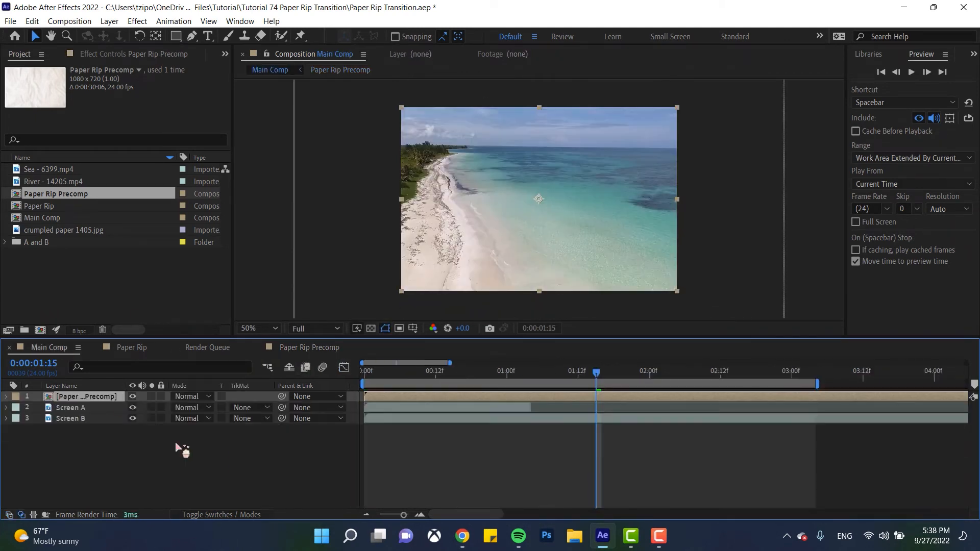
click(365, 373)
click(365, 376)
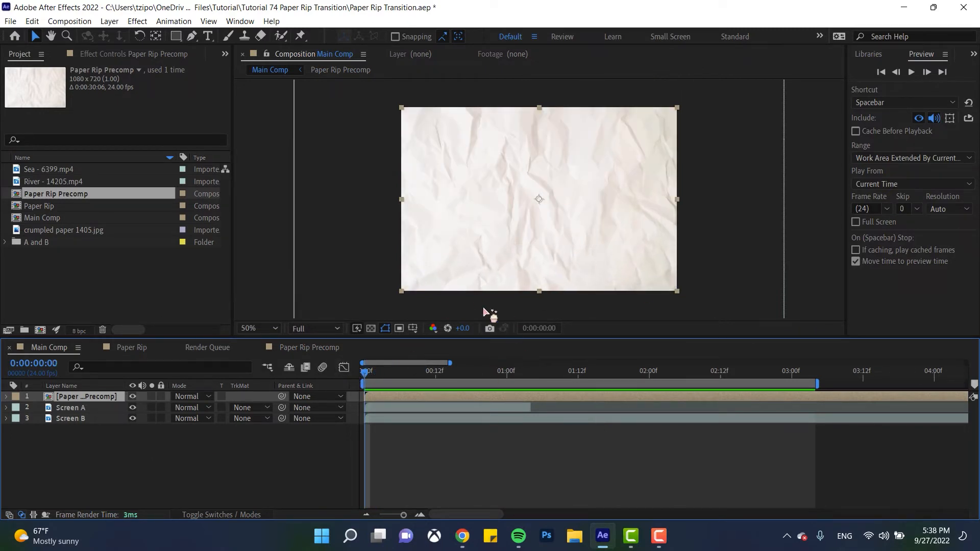
key(space)
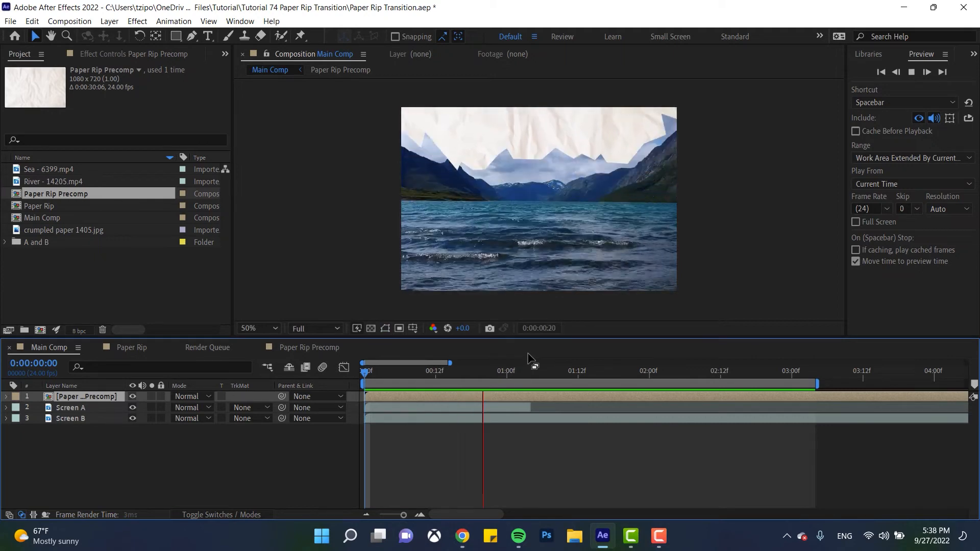
key(space)
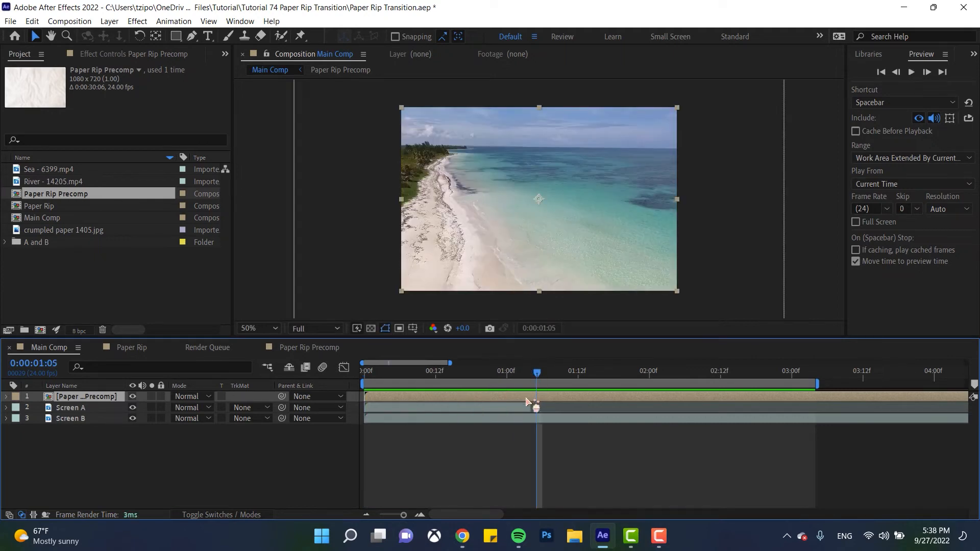
Trim the end of the Paper Rip Precomp layer in Main Comp to 0:00:01:05
key(alt+])
key(alt+])
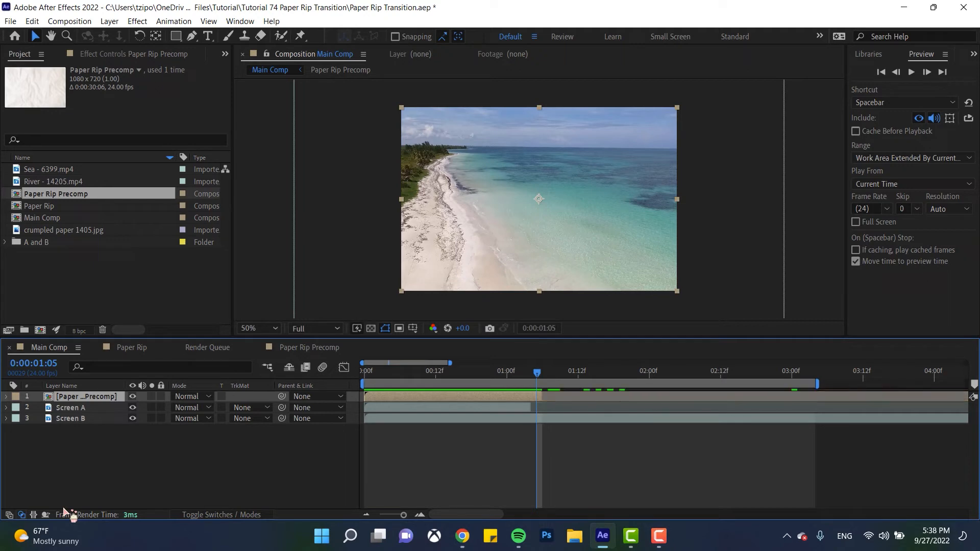
mouse_move(536, 370)
mouse_down()
mouse_move(453, 375)
mouse_move(540, 380)
mouse_up()
drag(404, 515, 401, 515)
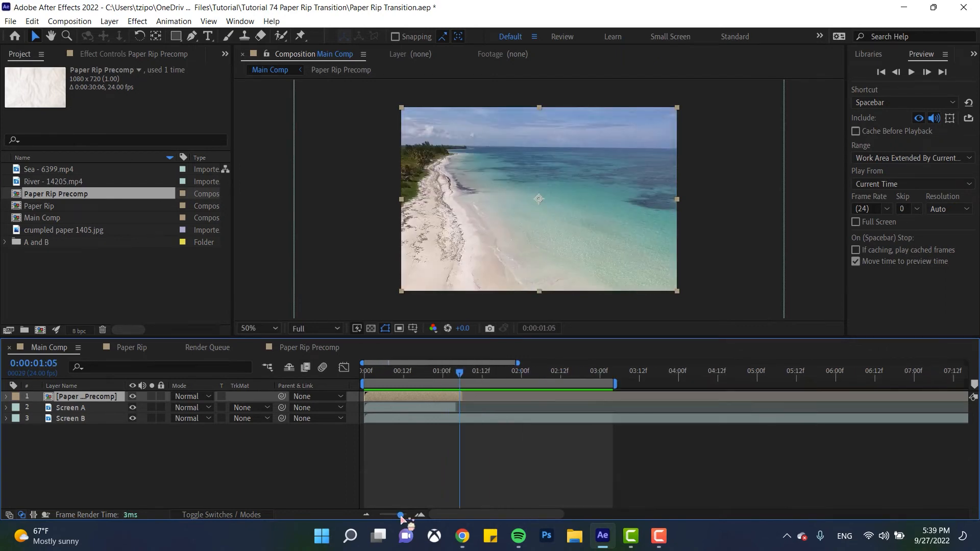
Shift the Paper Rip Precomp layer later to start at 0:00:00:15, and extend the work area's end to about 0:00:04:12
drag(389, 397, 453, 393)
drag(448, 394, 479, 397)
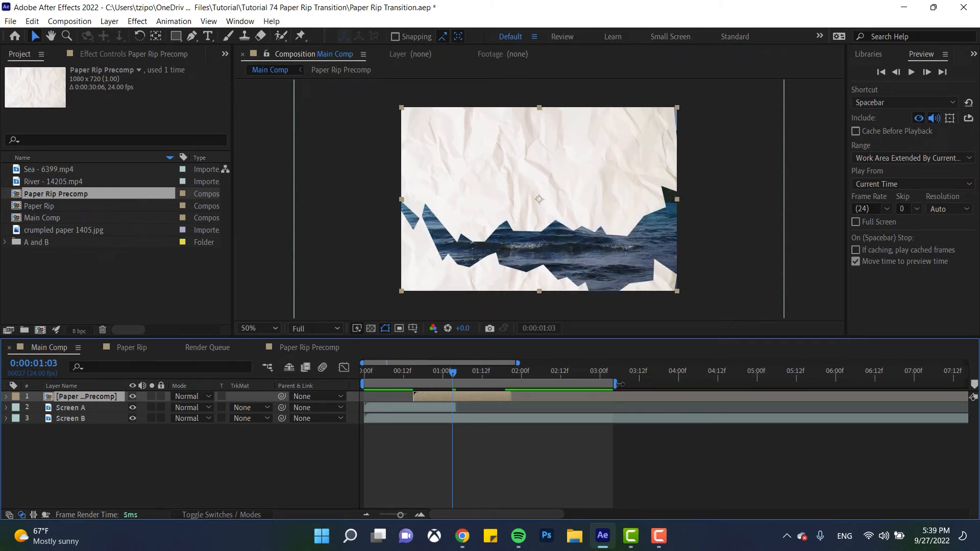
drag(616, 383, 716, 382)
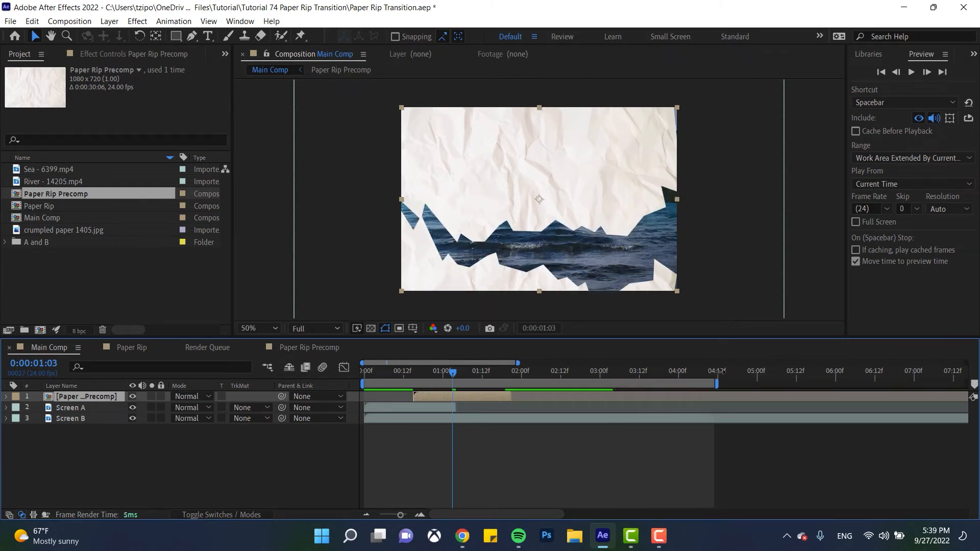
Set Screen A's track matte to Alpha Matte "[Paper Rip Precomp]"
click(98, 408)
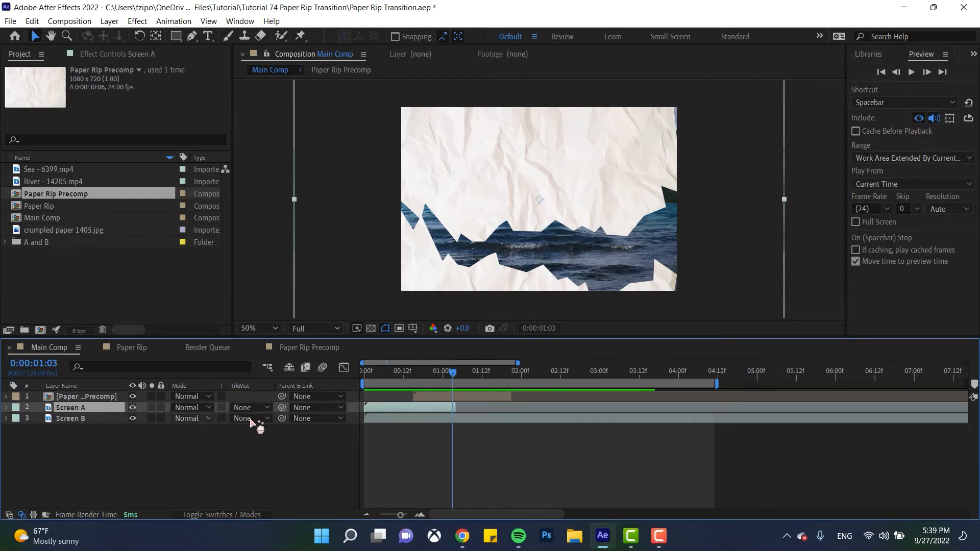
click(207, 516)
click(207, 516)
click(245, 408)
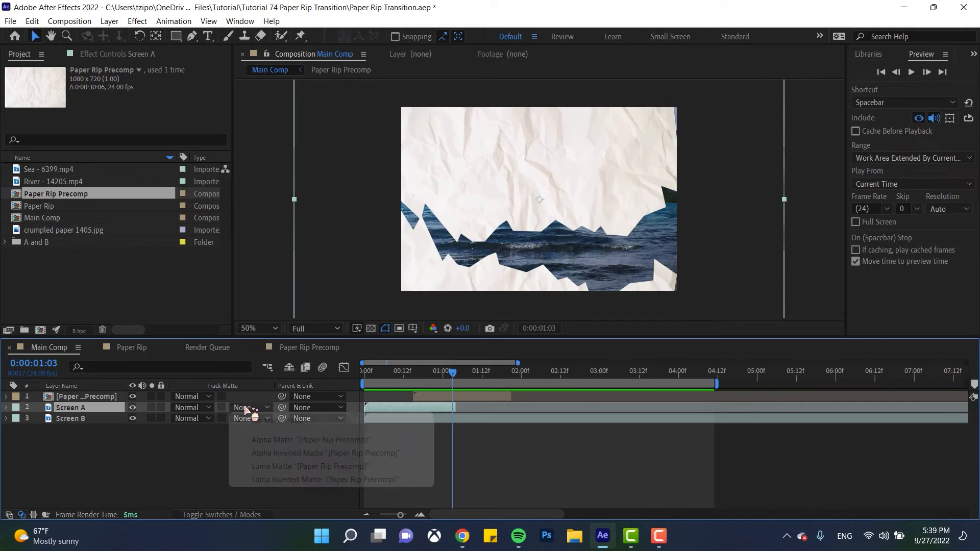
click(309, 439)
Play and scrub through Main Comp to check how Screen A shows through the paper matte
drag(400, 374, 350, 374)
key(space)
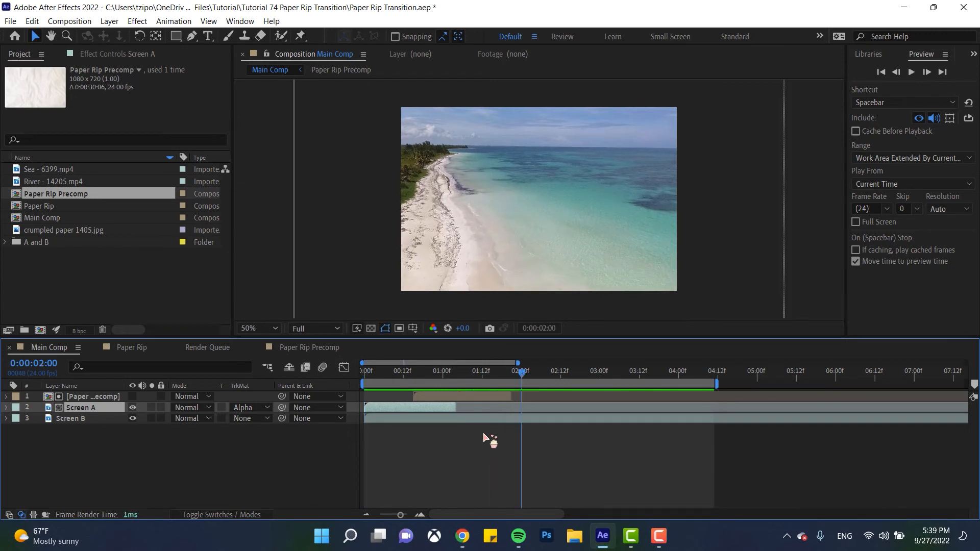
drag(401, 378, 443, 379)
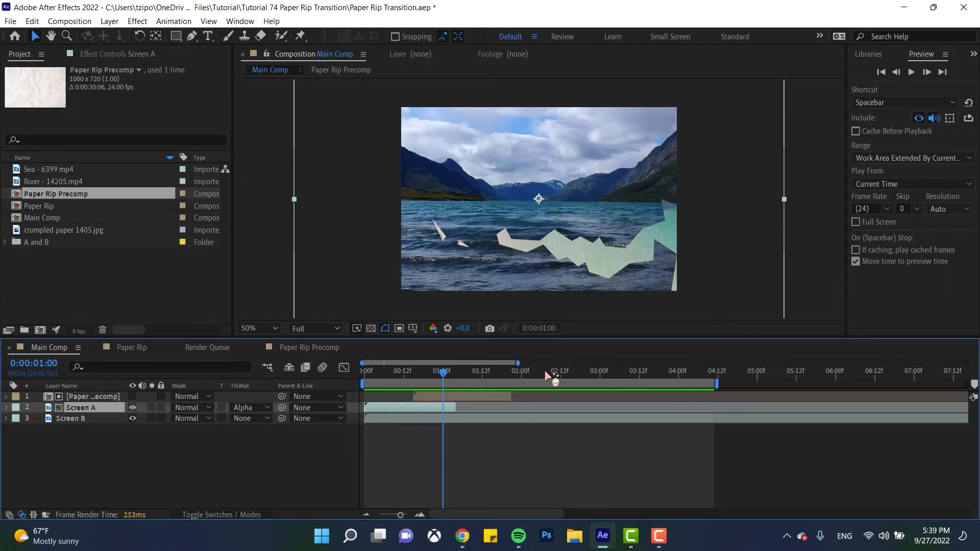
click(426, 376)
drag(426, 375, 424, 376)
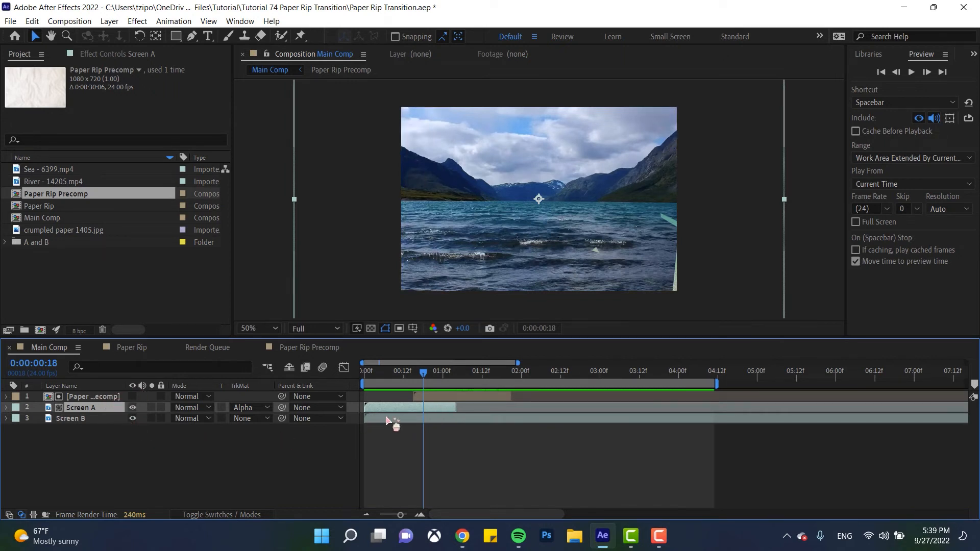
Split the Screen A layer at the Paper Rip Precomp layer's in point, 0:00:00:15
click(440, 397)
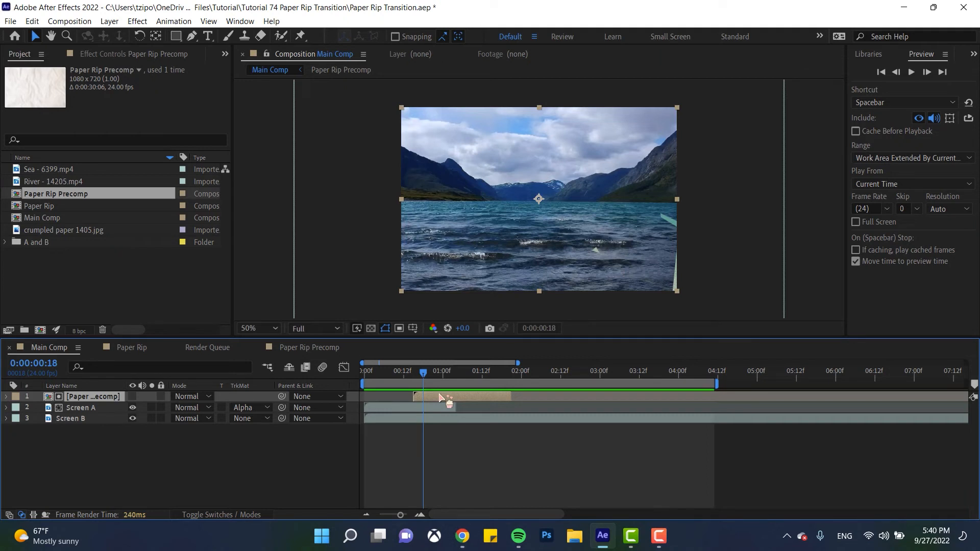
key(i)
click(433, 410)
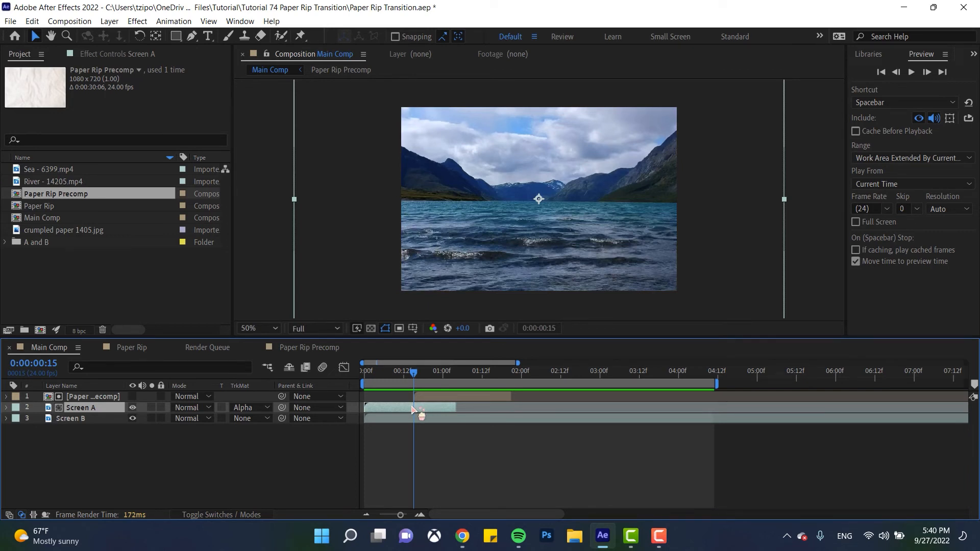
key(ctrl+shift+d)
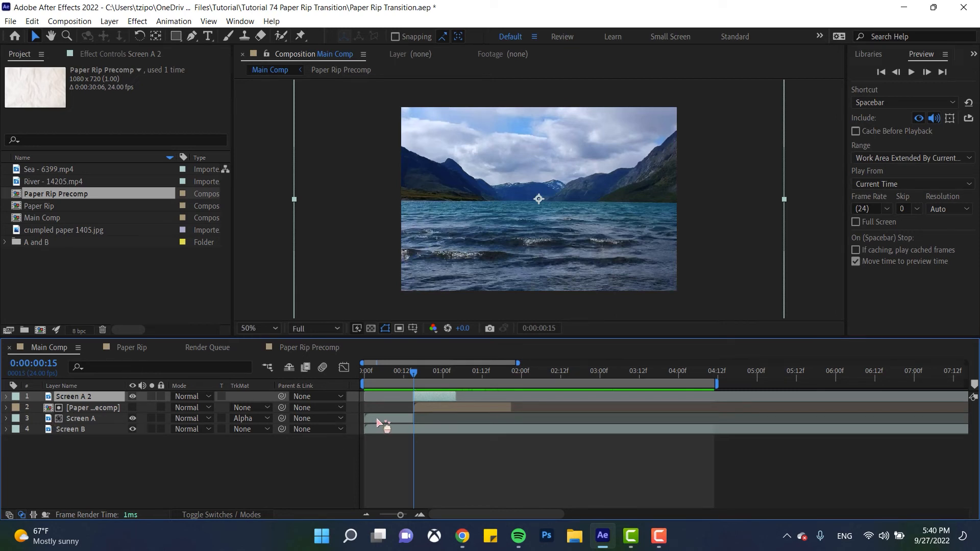
Move the Paper Rip Precomp layer directly above Screen A 2, and set Screen A to No Track Matte
click(95, 408)
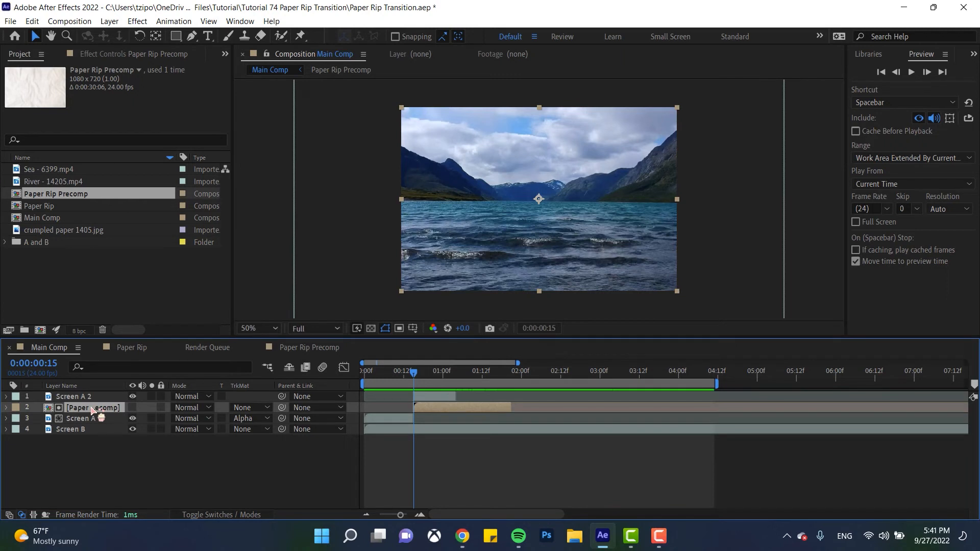
drag(93, 410, 94, 393)
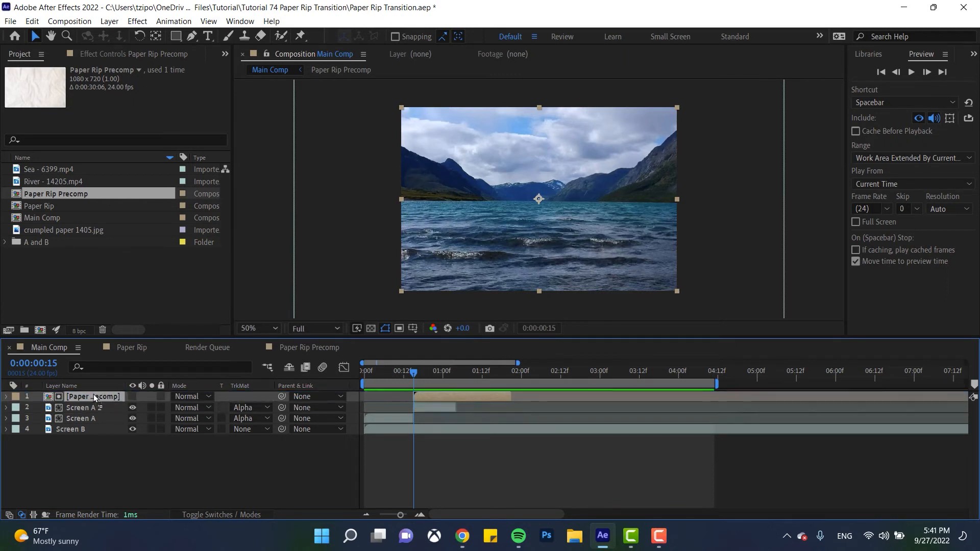
click(249, 420)
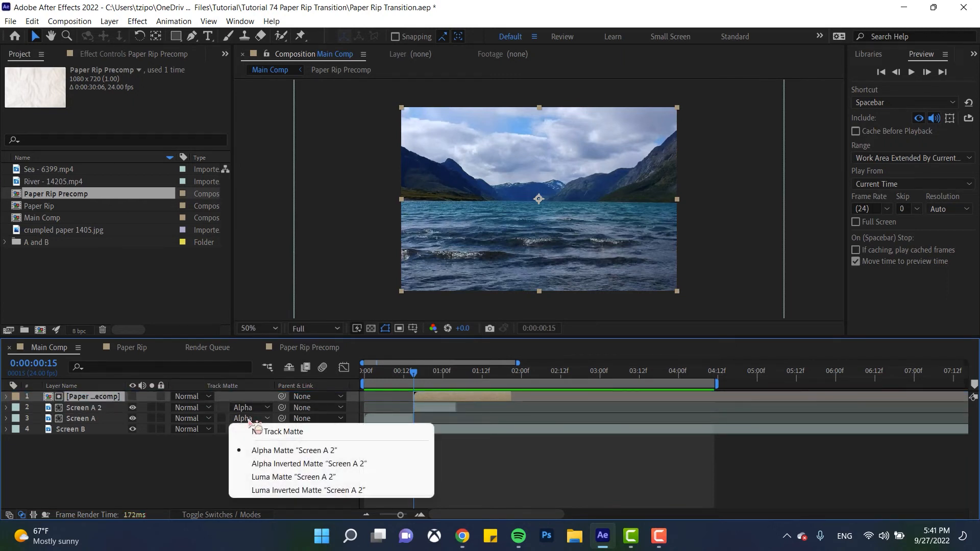
click(284, 433)
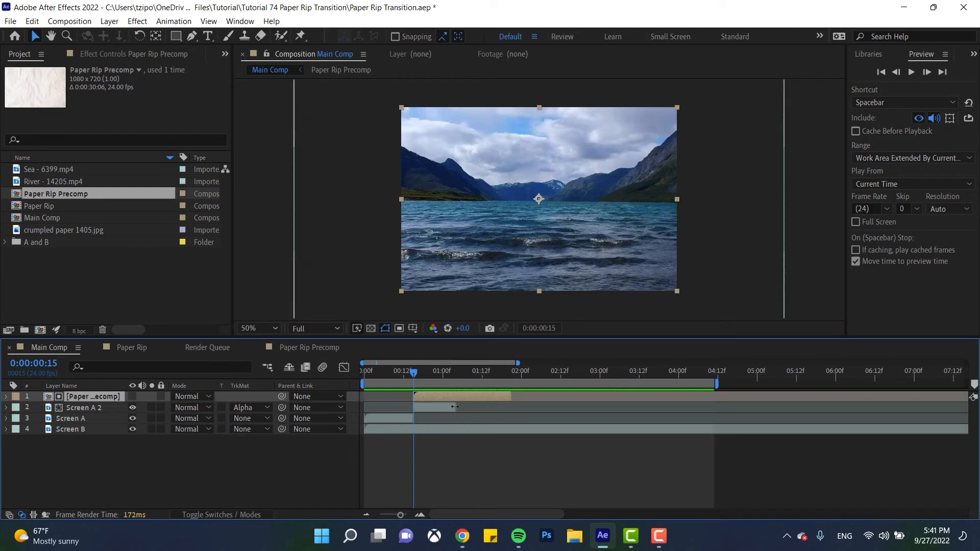
Extend the end of Screen A 2 to about 0:00:05:00, and preview the ripping transition
click(443, 409)
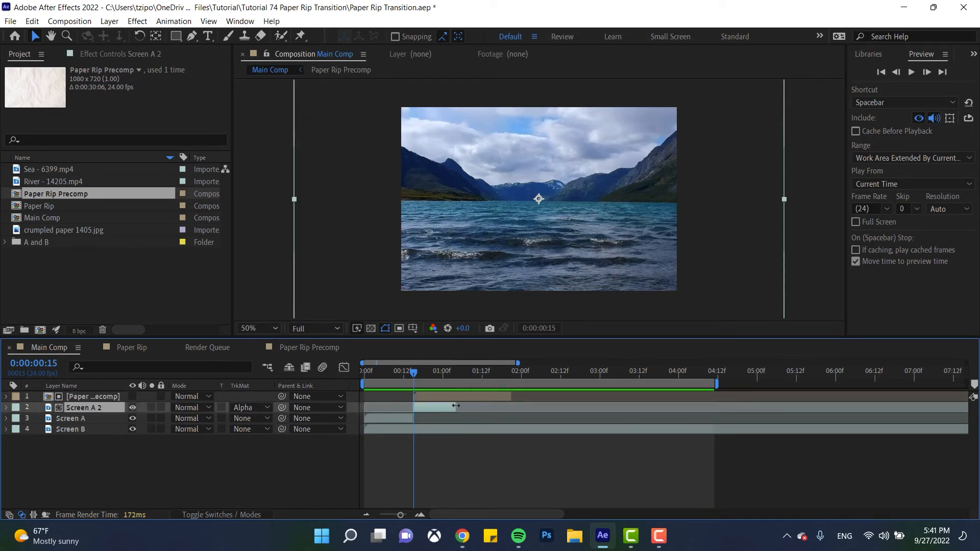
drag(456, 406, 753, 406)
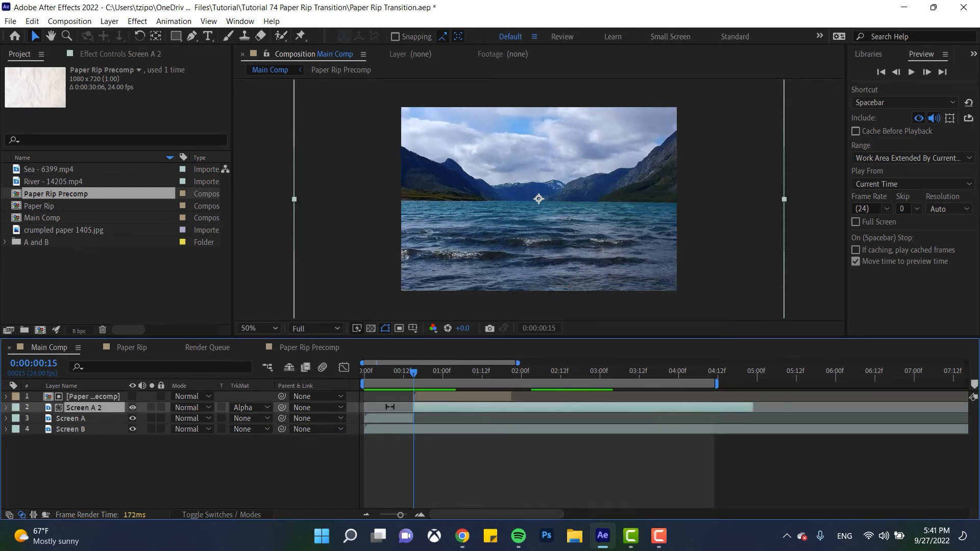
drag(381, 372, 398, 382)
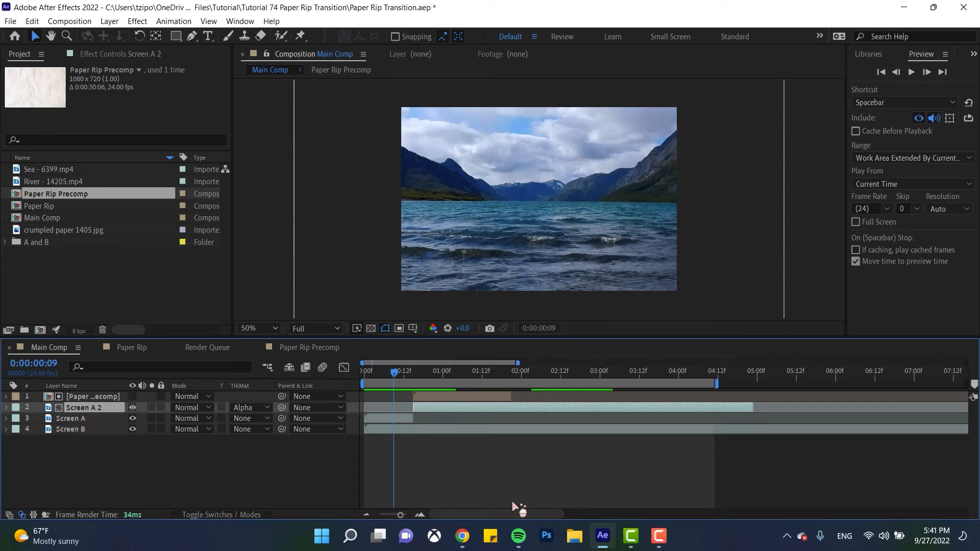
key(space)
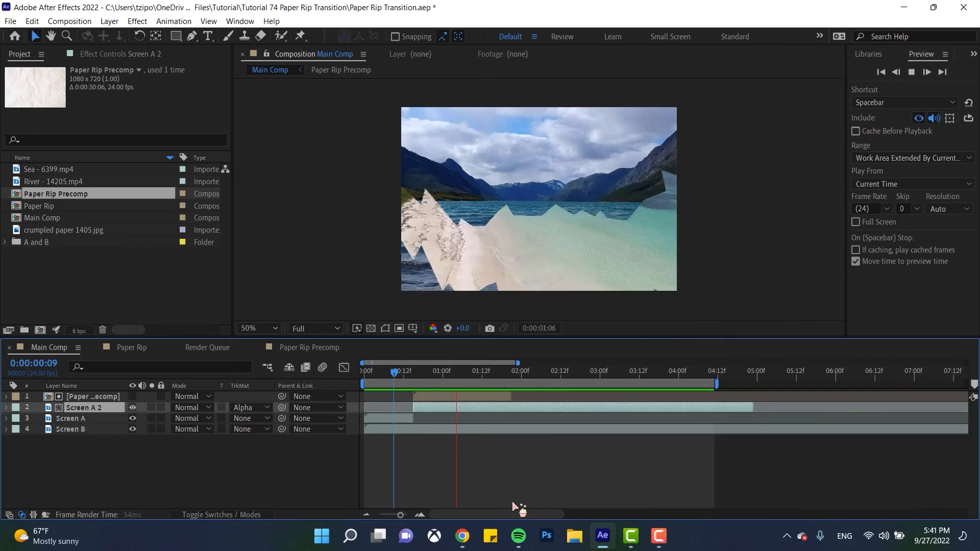
key(space)
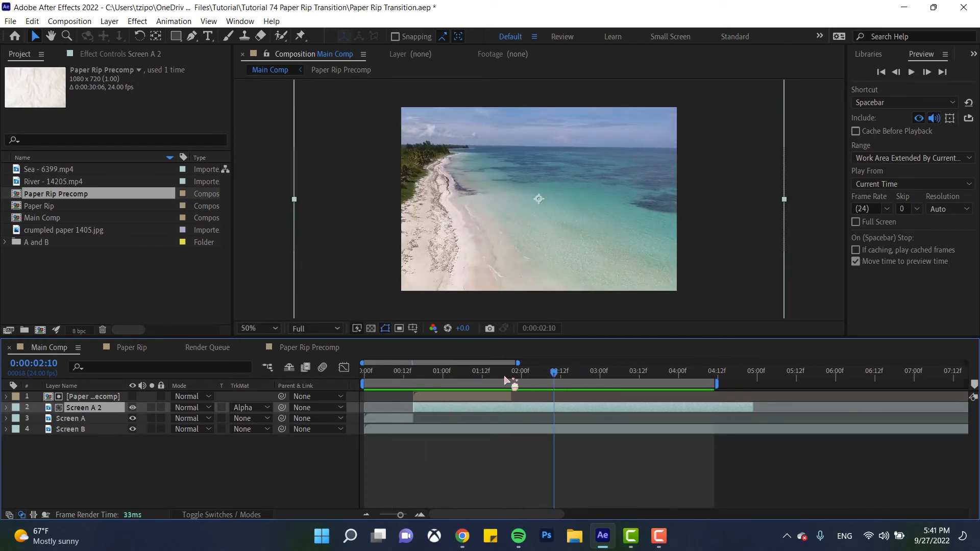
Duplicate the Paper Rip Precomp layer in Main Comp as a visible layer named "Paper Rip edge"
click(453, 372)
click(92, 396)
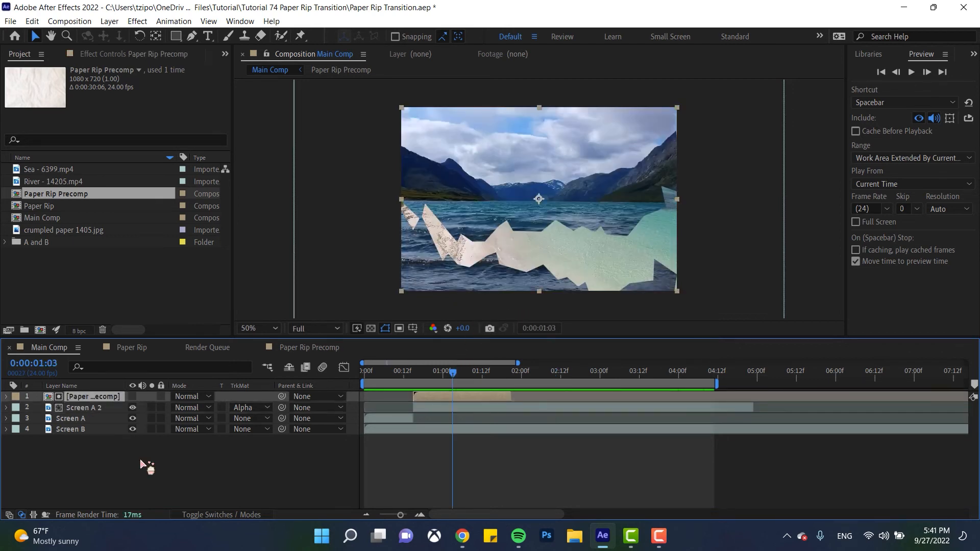
key(ctrl+d)
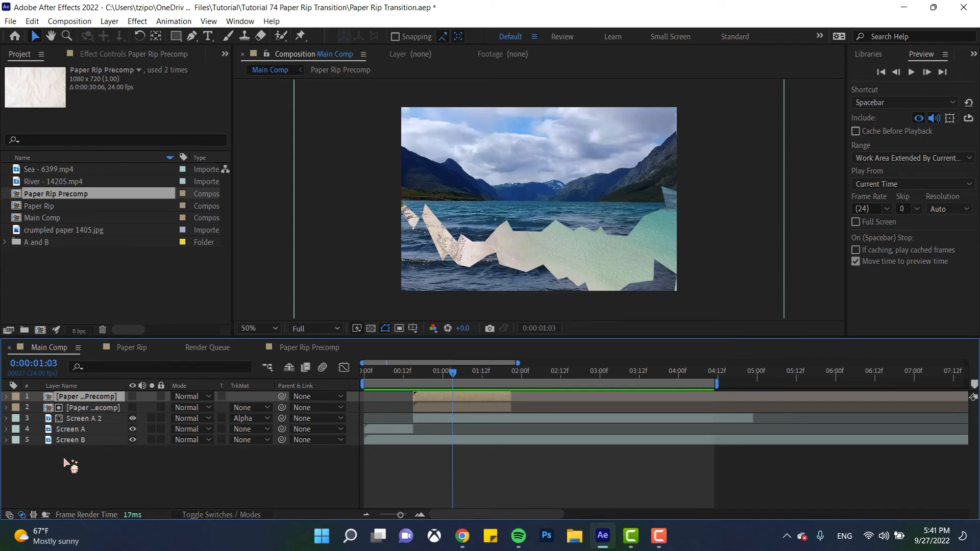
key(Return)
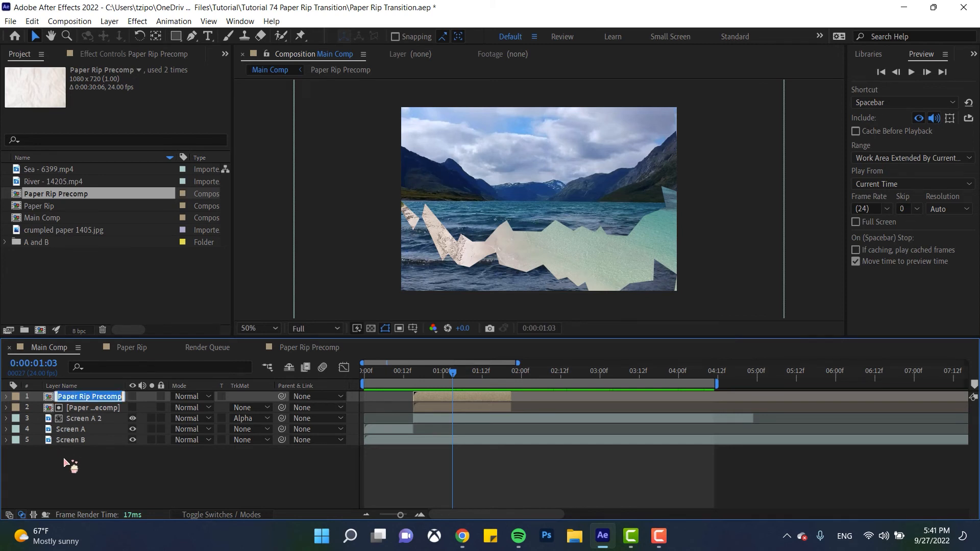
text(Paper Rip e)
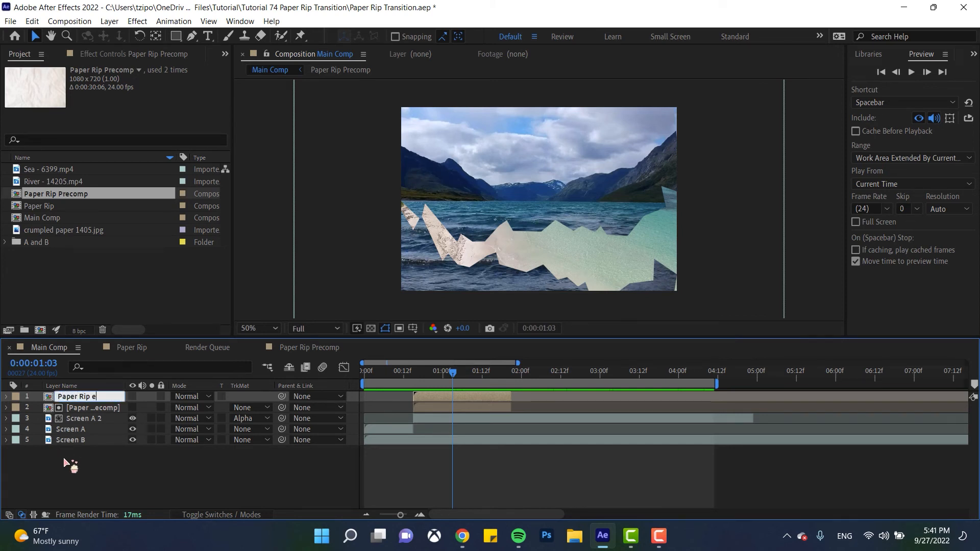
text(dge)
key(Return)
click(132, 396)
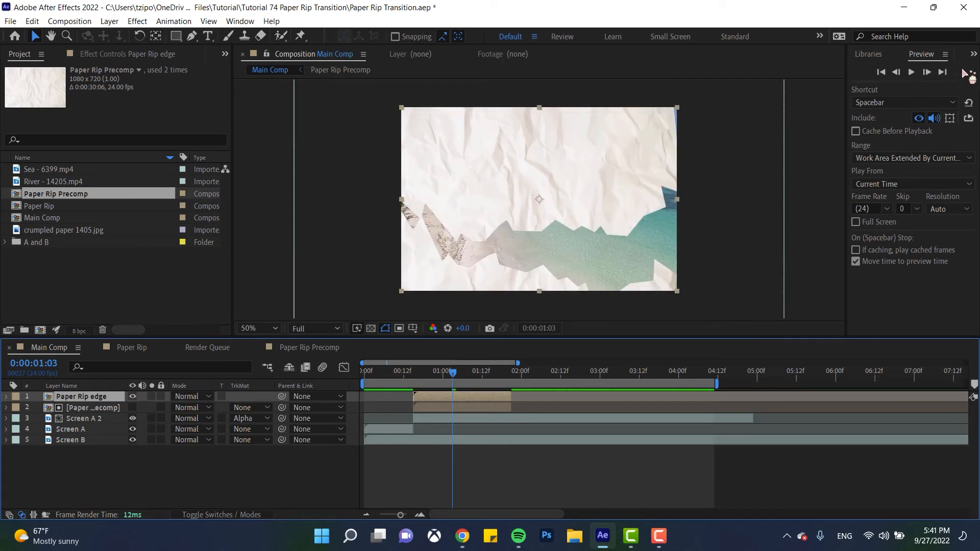
Find the Mesh Warp effect and apply it to the Paper Rip edge layer
click(974, 55)
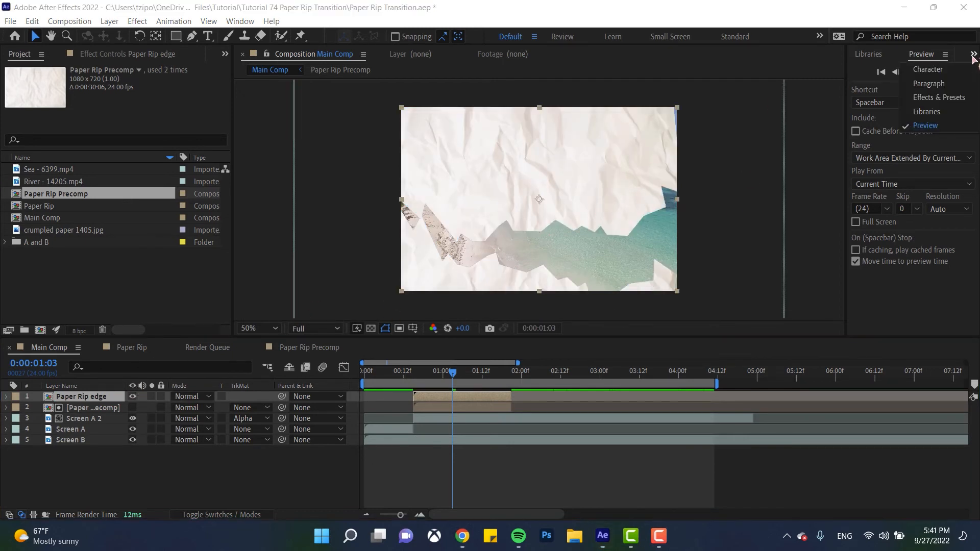
click(938, 99)
click(901, 70)
text(mesh warp)
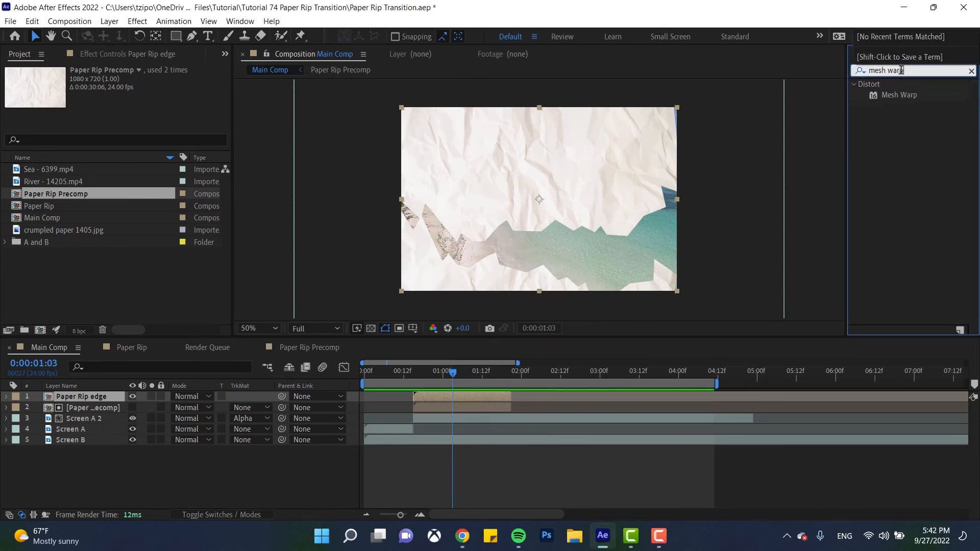
drag(913, 96, 476, 399)
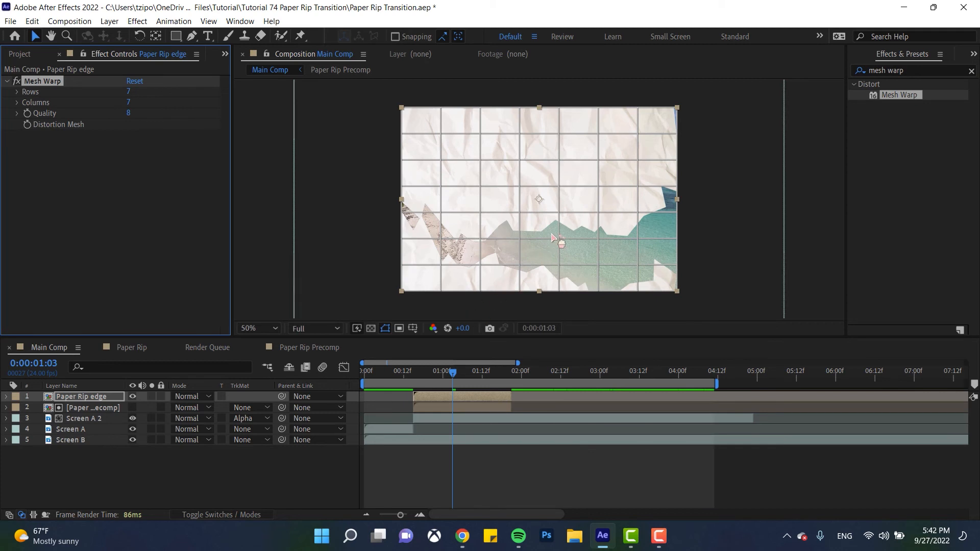
Distort the Mesh Warp grid by shifting several points along the torn paper edges so the rip outline becomes irregular
drag(559, 213, 560, 228)
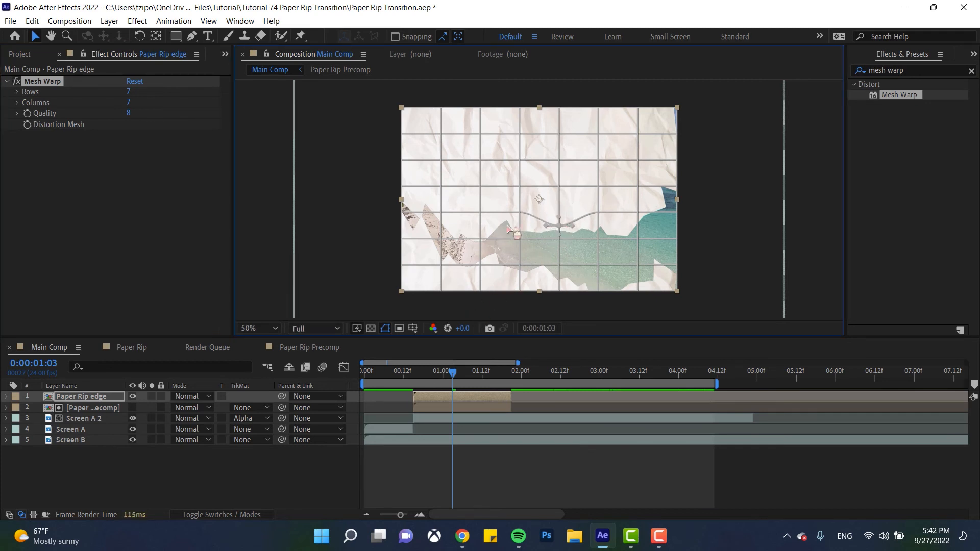
drag(480, 214, 480, 234)
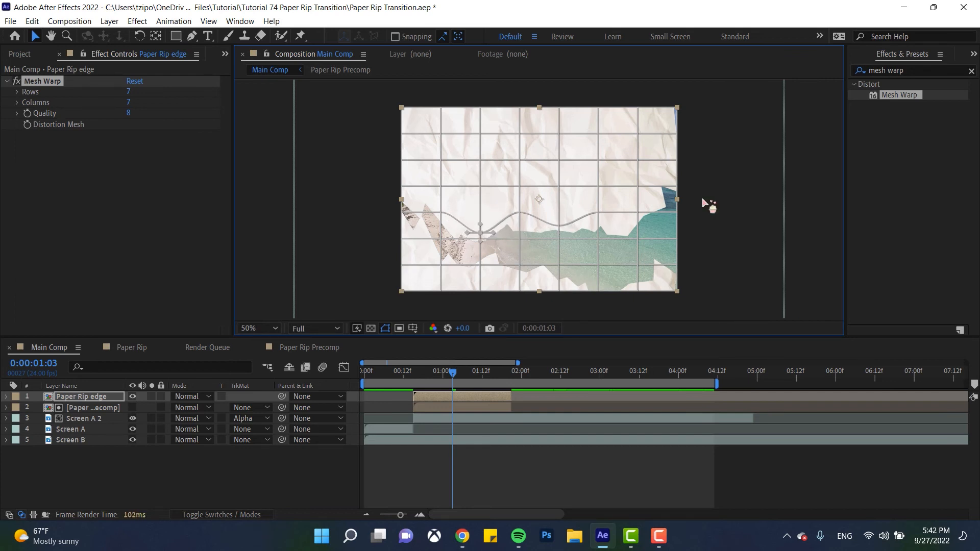
drag(638, 215, 647, 227)
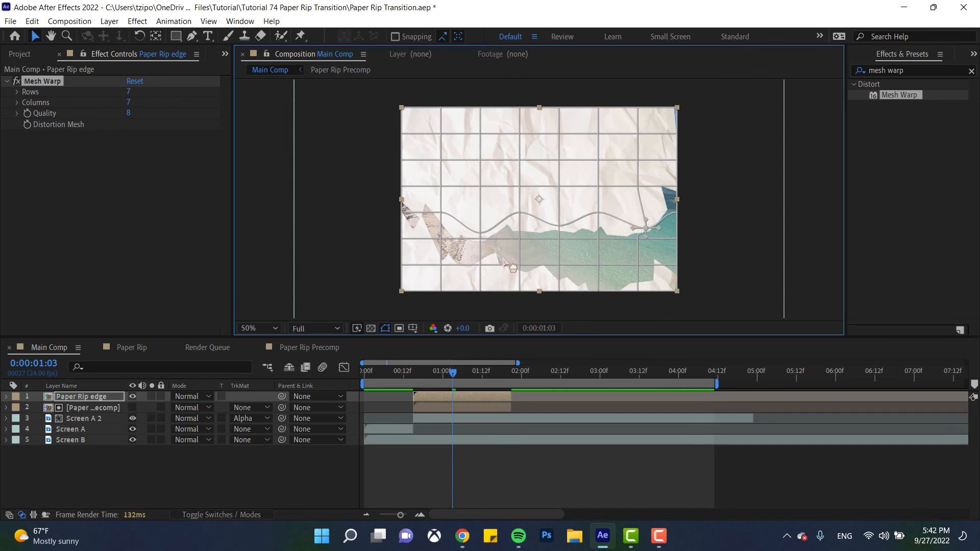
mouse_move(519, 266)
mouse_down()
mouse_move(508, 271)
mouse_move(528, 266)
mouse_up()
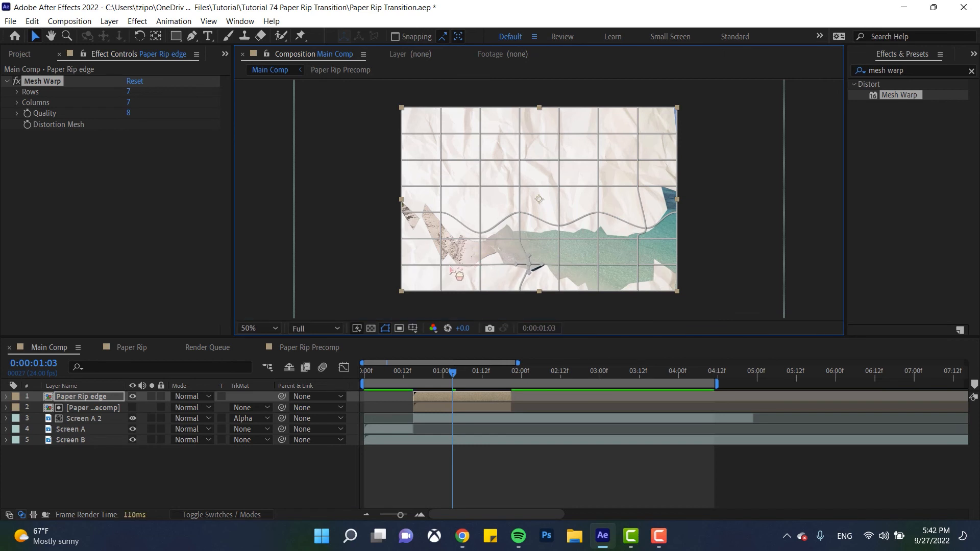
click(441, 264)
drag(442, 261, 445, 258)
Start the Paper Rip edge layer at 0:00:00:16 and place it between Screen A 2 and Screen A in the layer stack
click(445, 397)
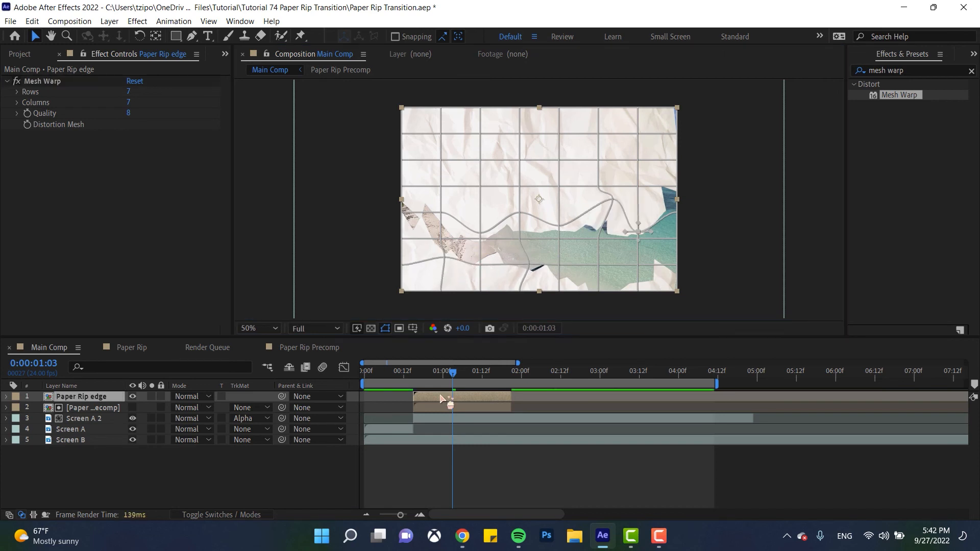
click(417, 373)
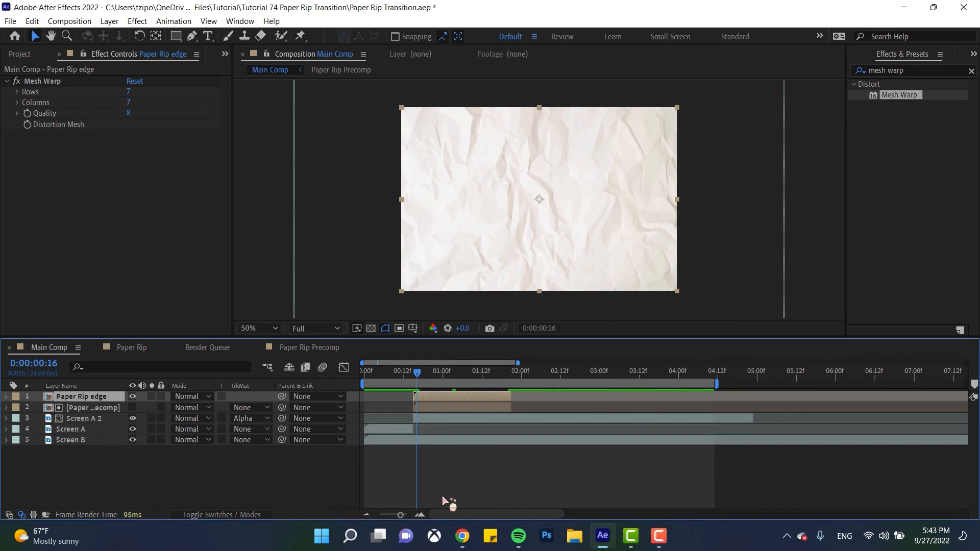
key(bracketleft)
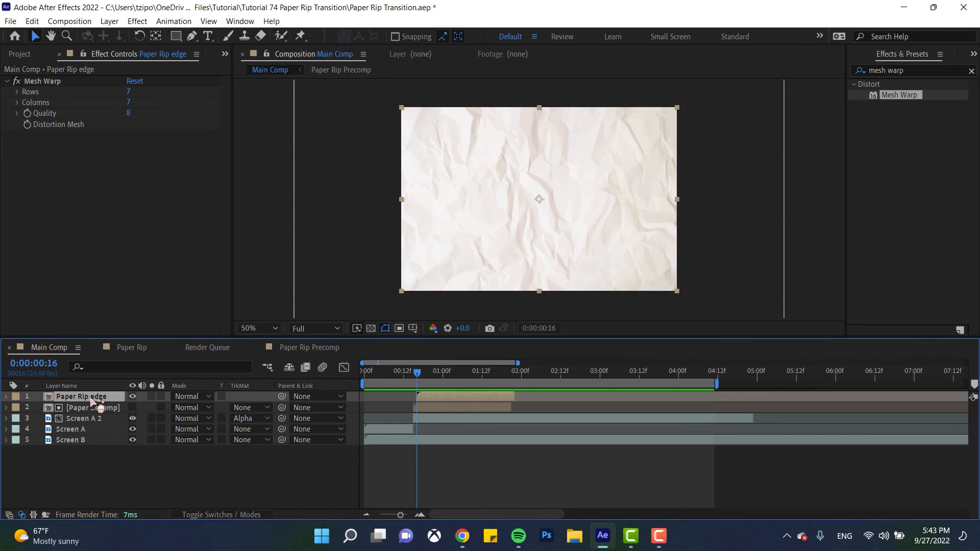
drag(93, 401, 88, 423)
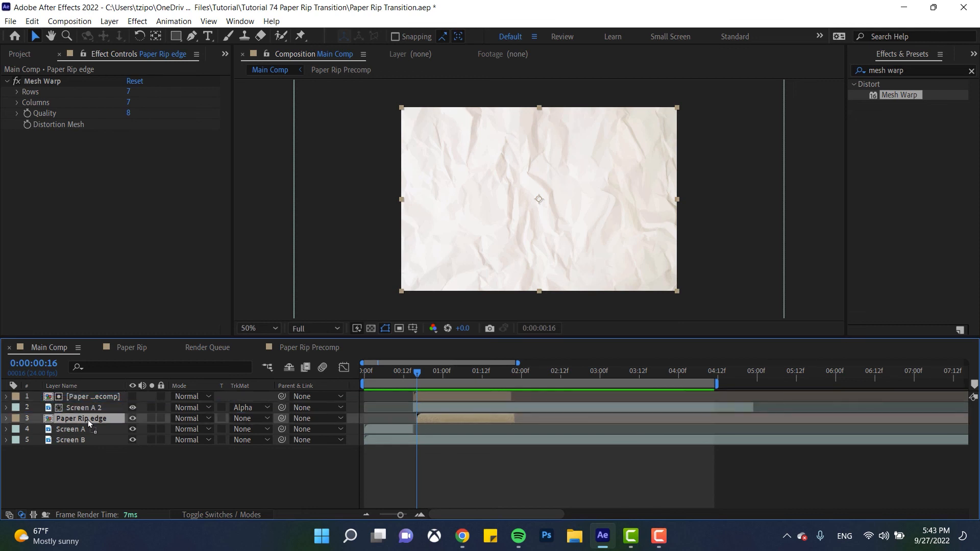